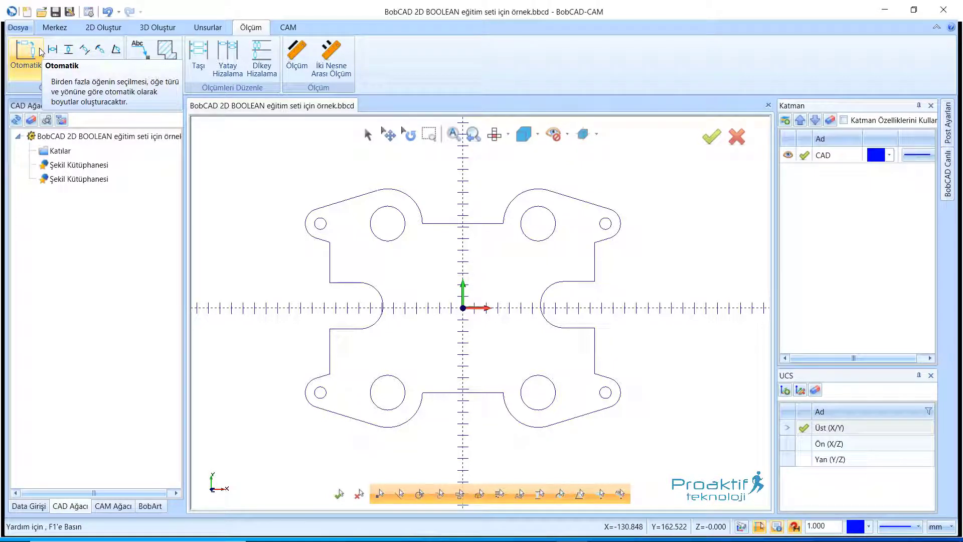
Start automatic dimensioning, browse the BobCAD AFNT fonts, then keep the Windows font Arial.
left_click(41, 52)
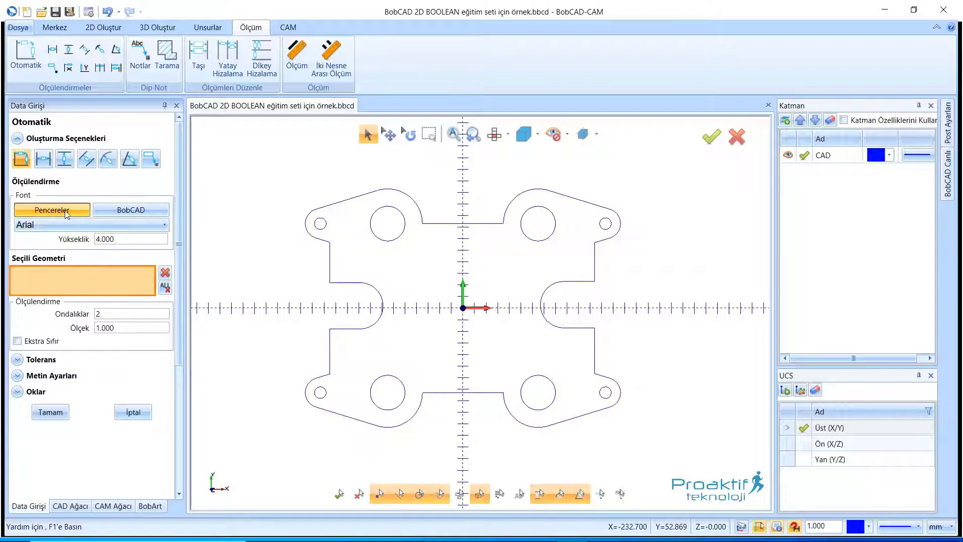
left_click(101, 210)
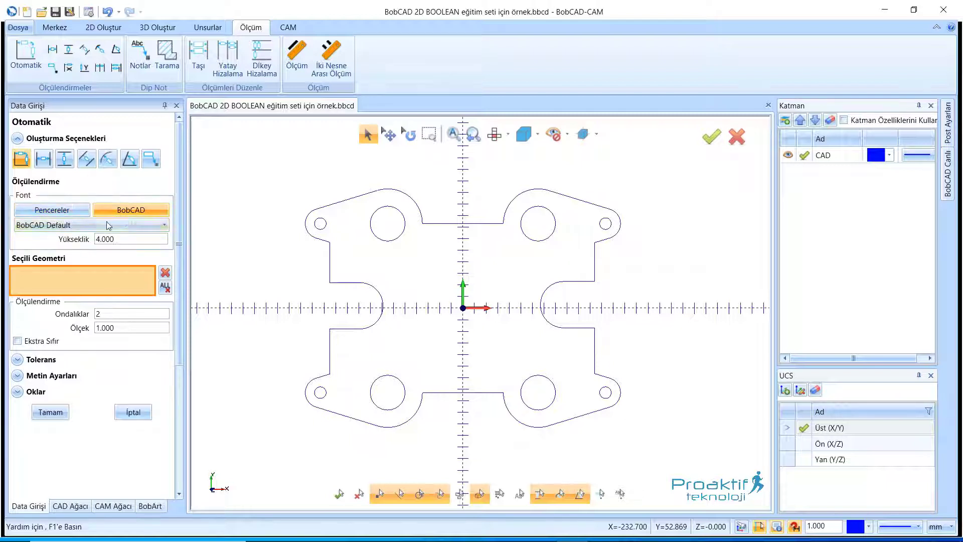
left_click(118, 225)
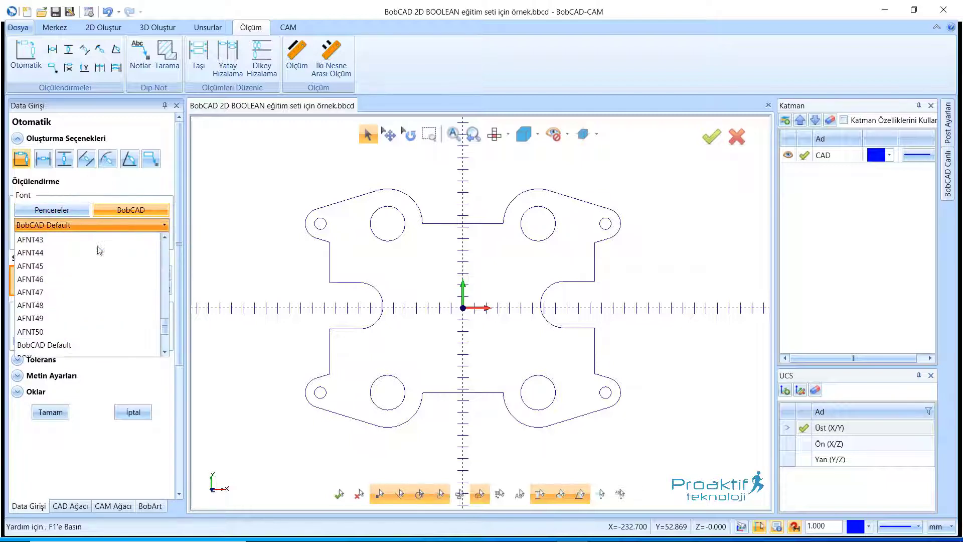
scroll(166, 265, "up", 5)
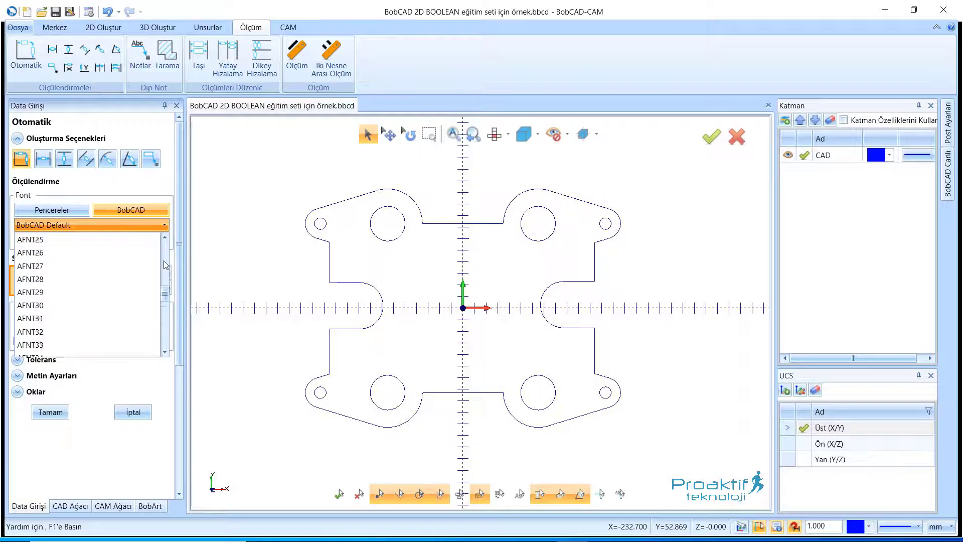
scroll(166, 264, "up", 5)
scroll(165, 265, "up", 4)
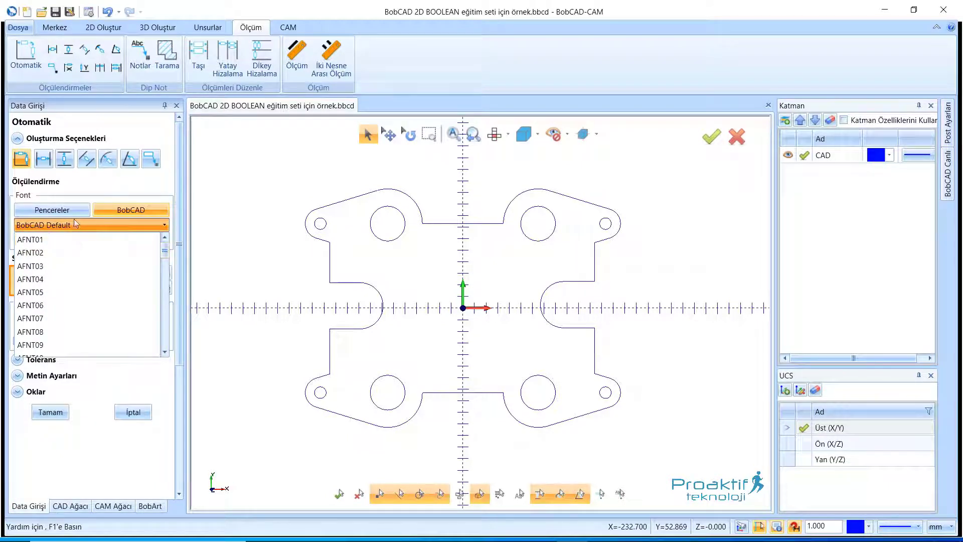
left_click(75, 224)
left_click(51, 210)
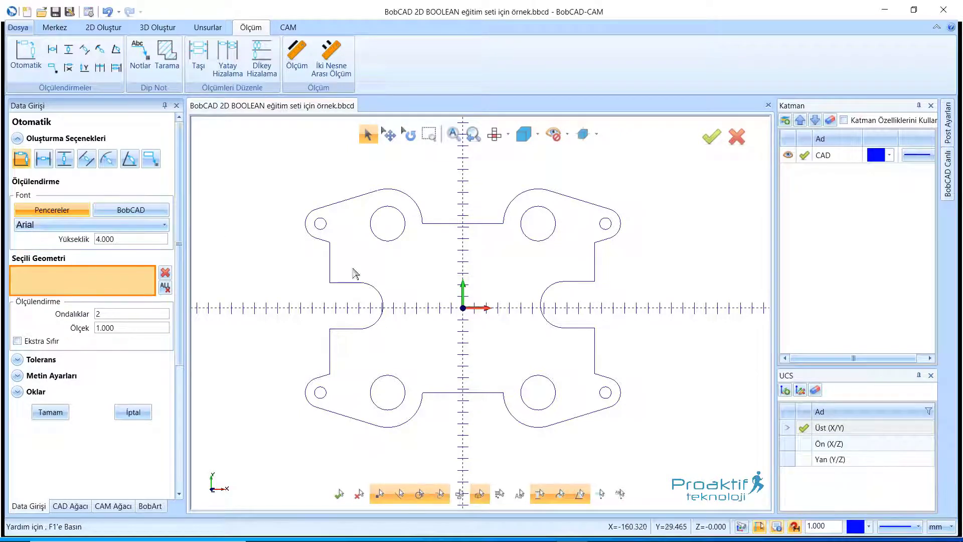
Dimension the short left vertical edge as 34.9 with text height 10.
left_click(329, 262)
left_click(104, 240)
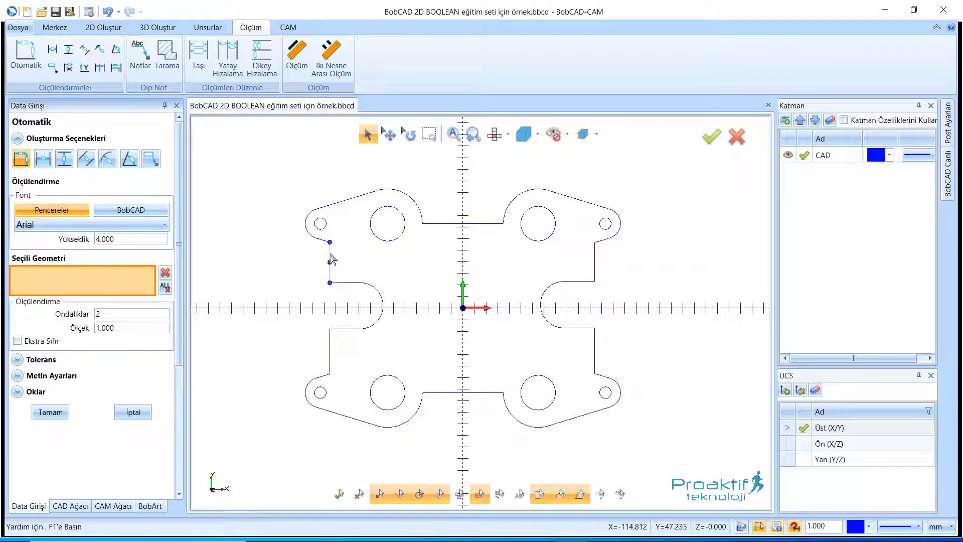
left_click(330, 259)
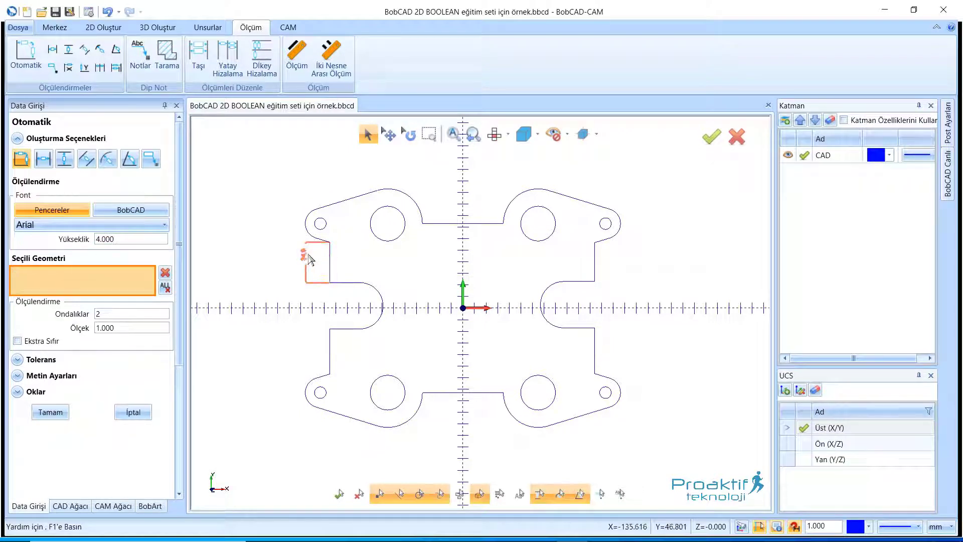
double_click(160, 243)
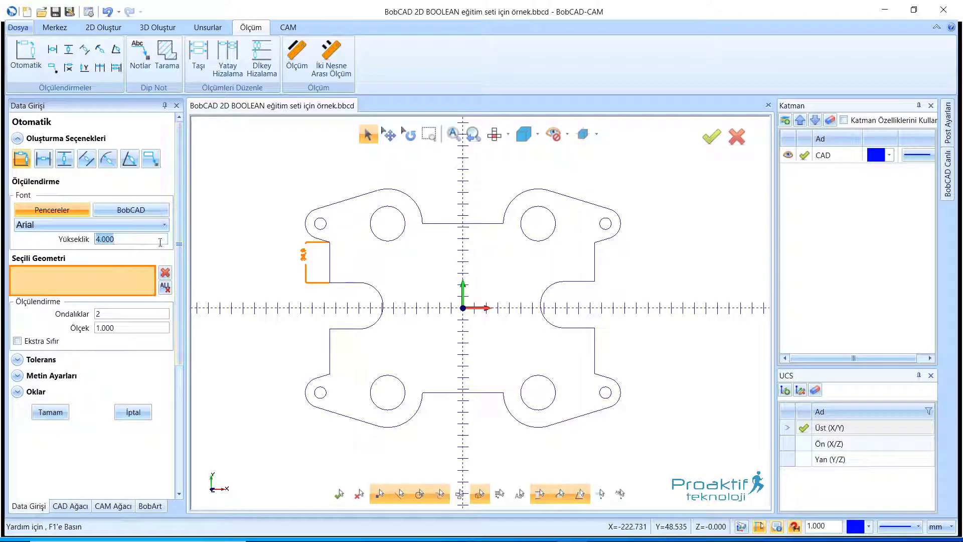
type("10")
key("Return")
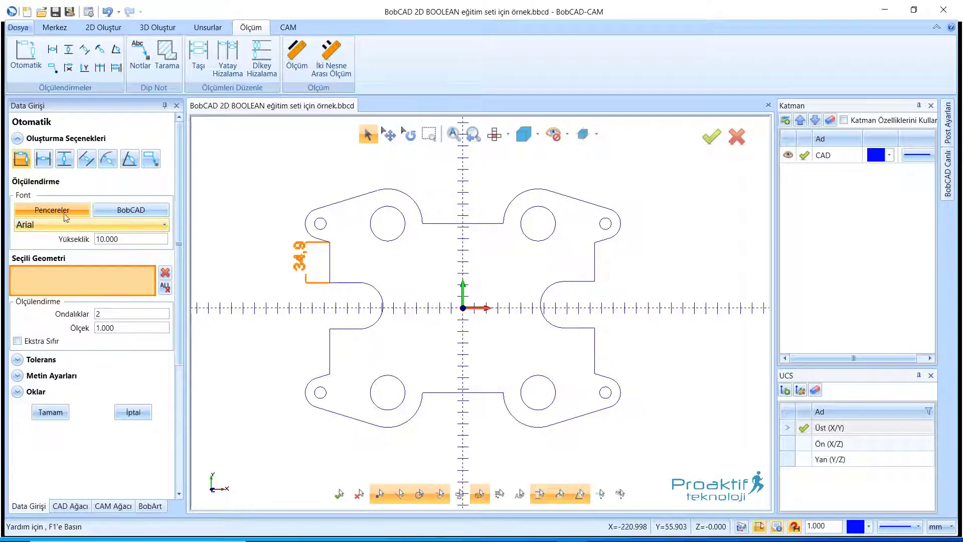
left_click(73, 224)
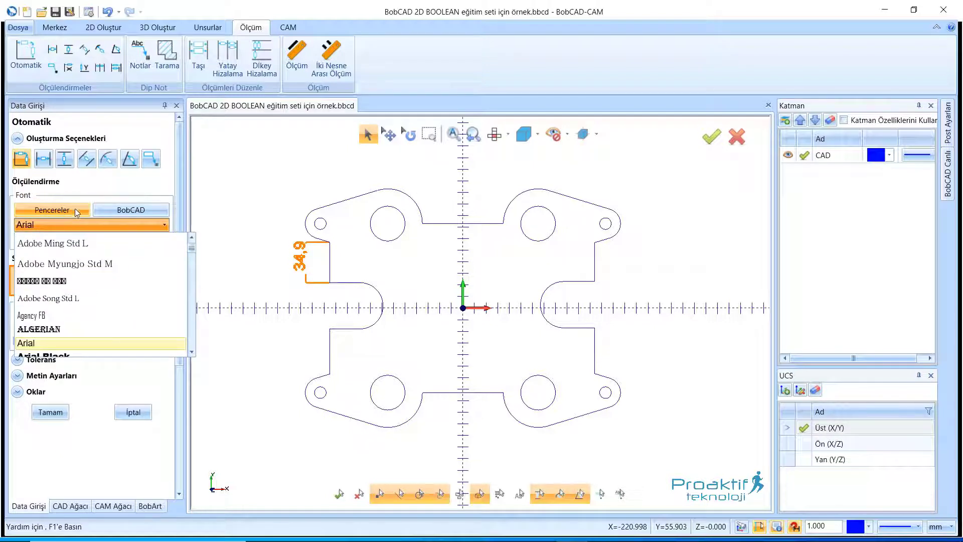
left_click(77, 213)
left_click(154, 209)
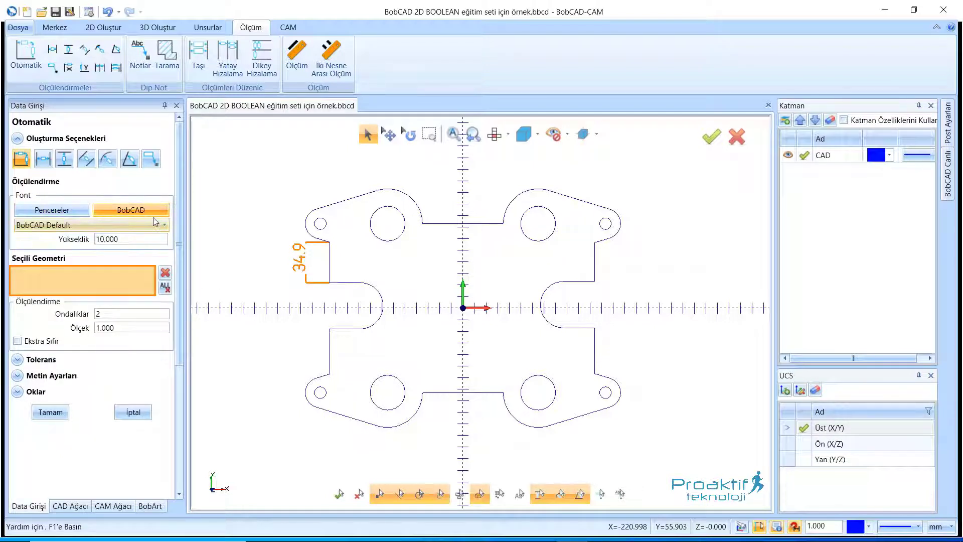
left_click(156, 224)
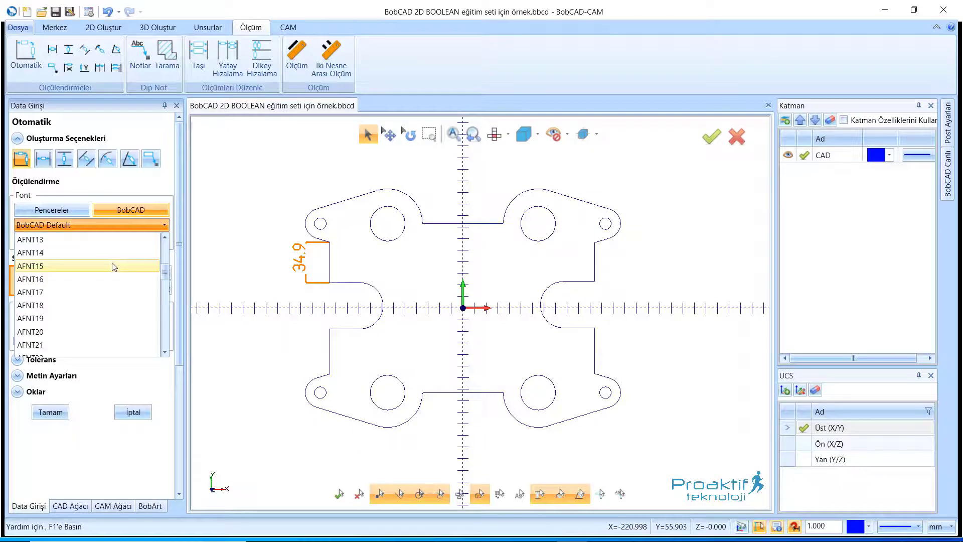
scroll(115, 267, "up", 4)
left_click(97, 240)
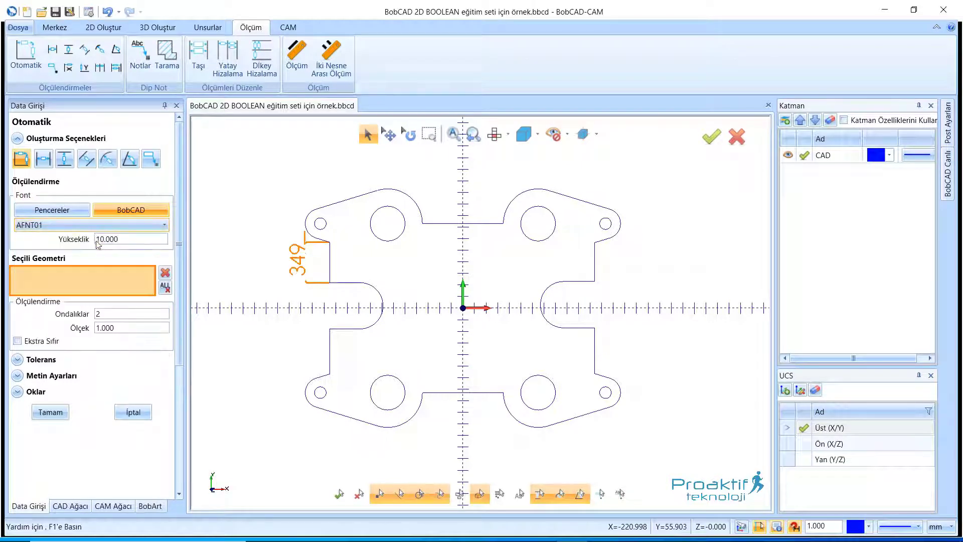
left_click(79, 212)
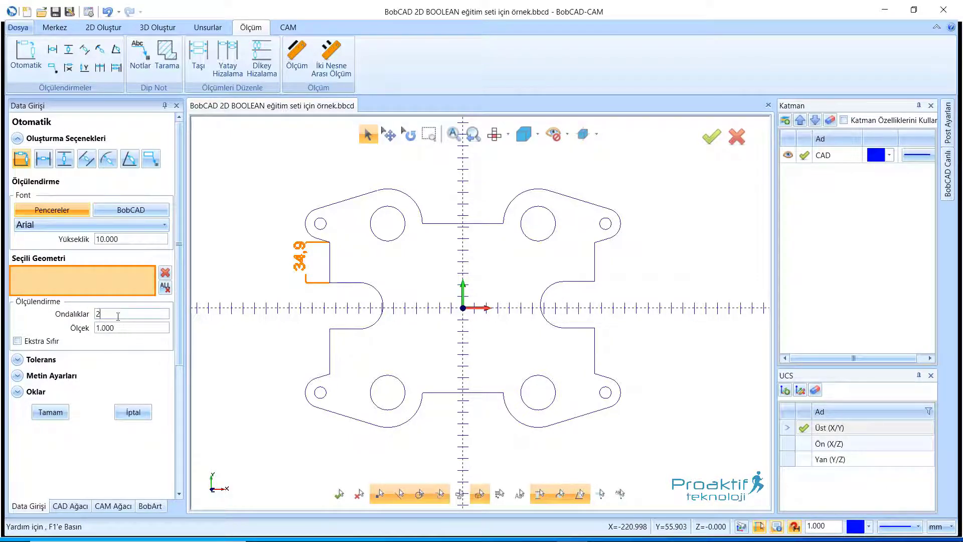
double_click(121, 316)
key("Tab")
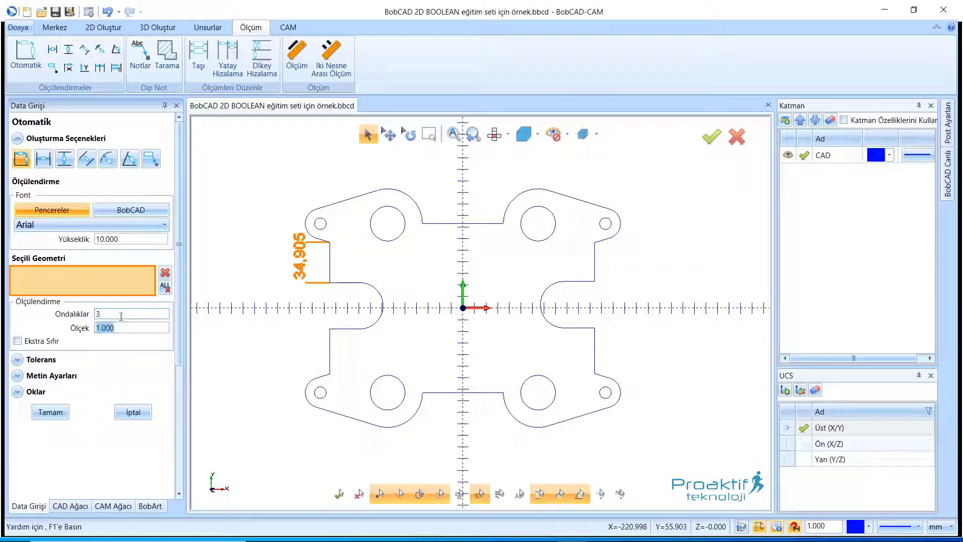
double_click(120, 316)
type("2")
key("Tab")
double_click(114, 316)
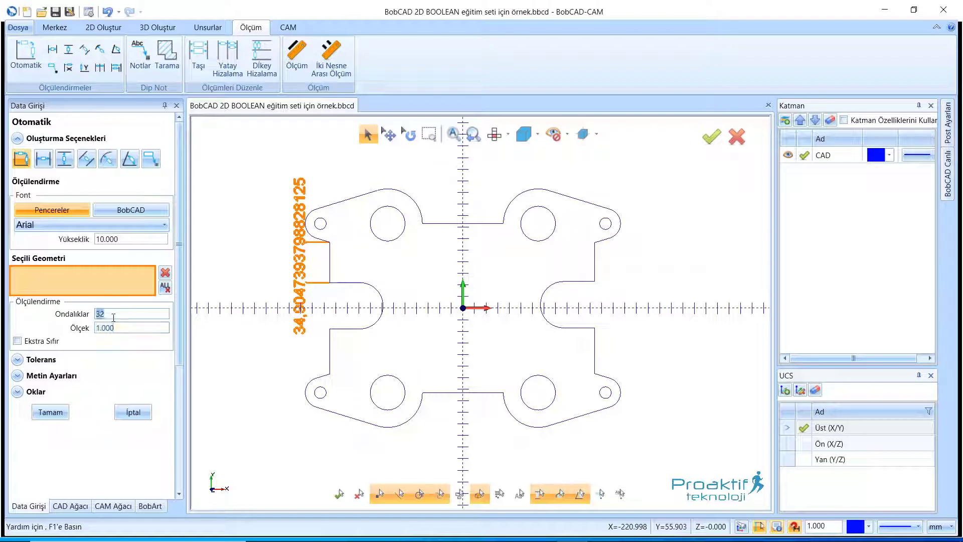
type("2")
key("Tab")
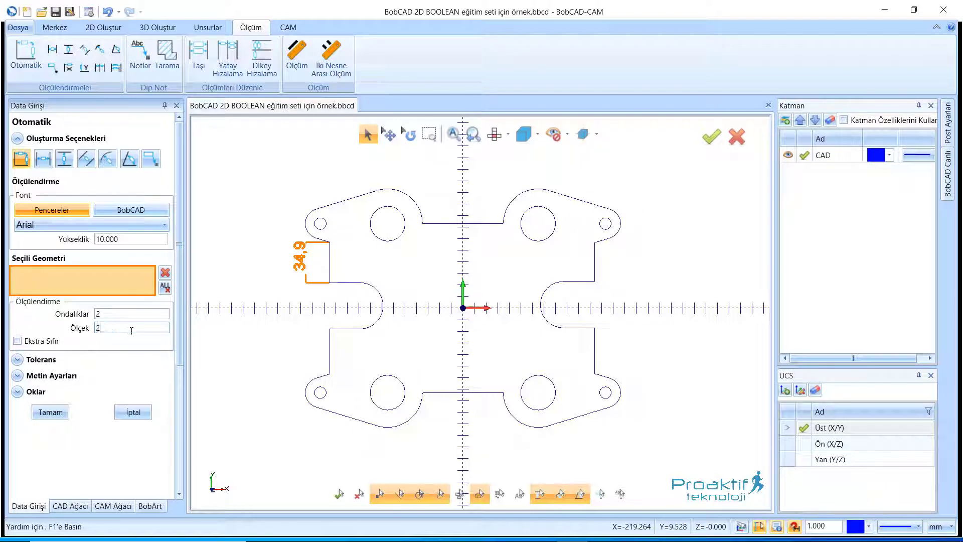
key("Return")
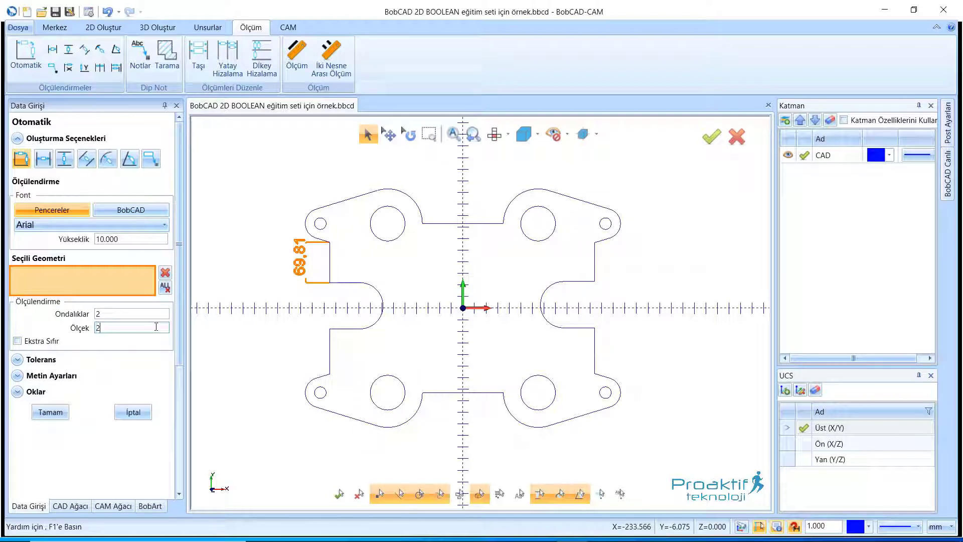
type("1")
key("Return")
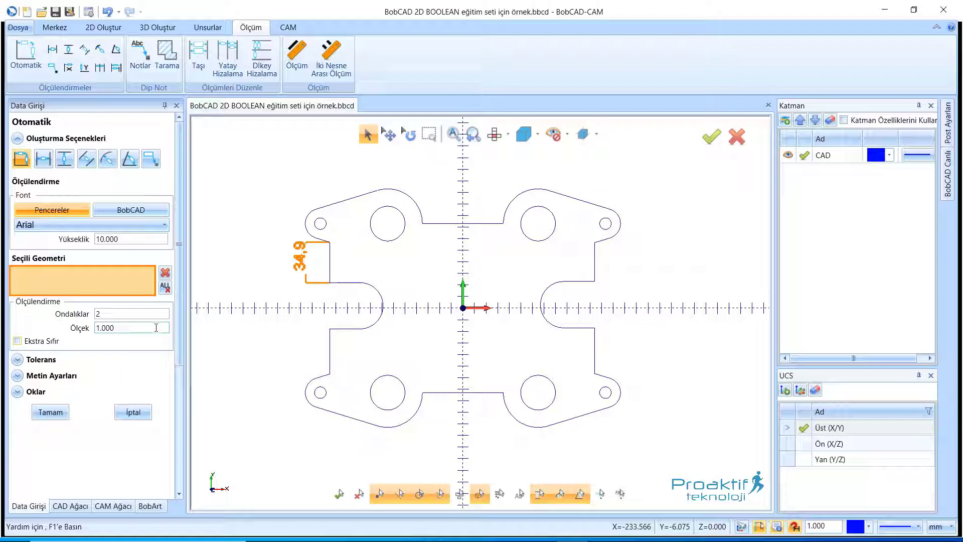
left_click(19, 341)
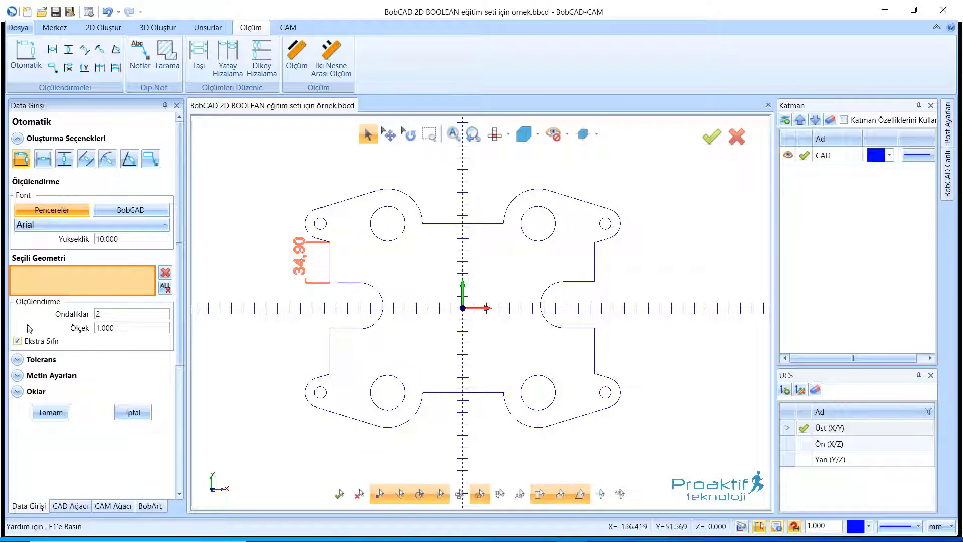
left_click(18, 341)
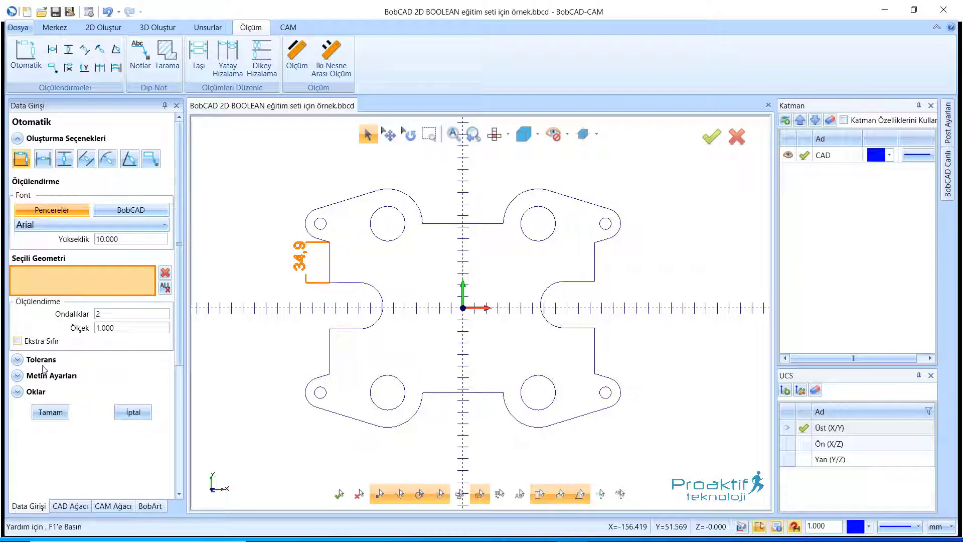
Expand the tolerance settings and try one-sided, symmetric and separate upper/lower tolerance types.
left_click(20, 360)
left_click(107, 377)
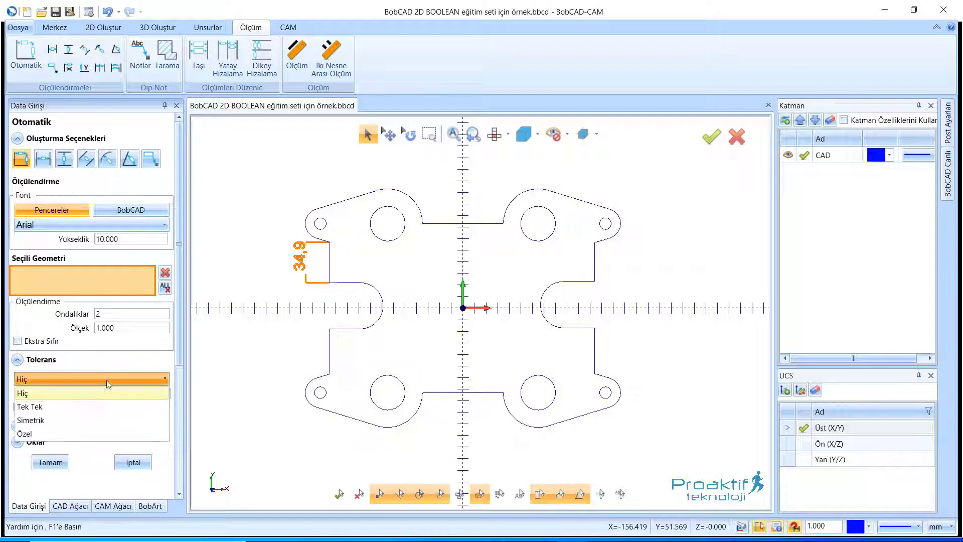
left_click(64, 400)
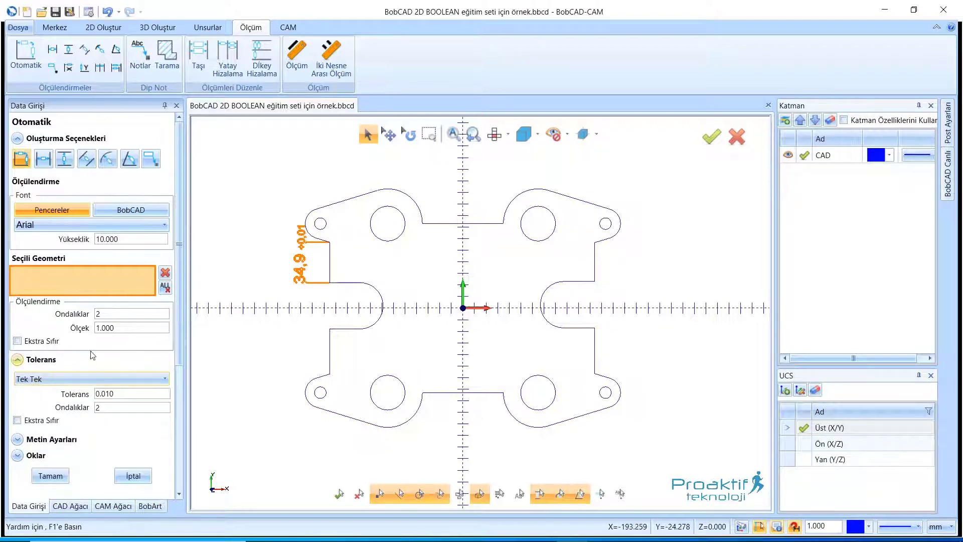
left_click(100, 380)
left_click(59, 419)
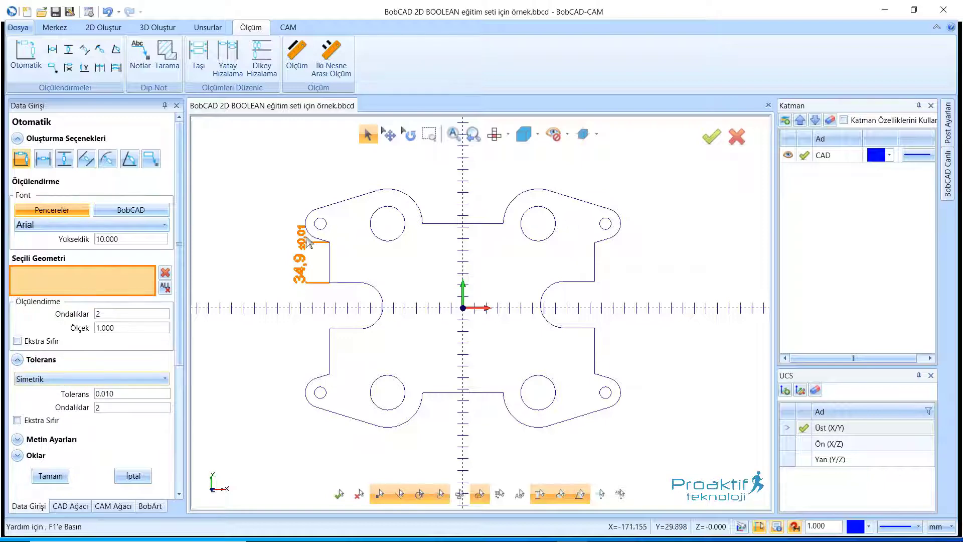
scroll(299, 253, "up", 2)
scroll(299, 253, "up", 2)
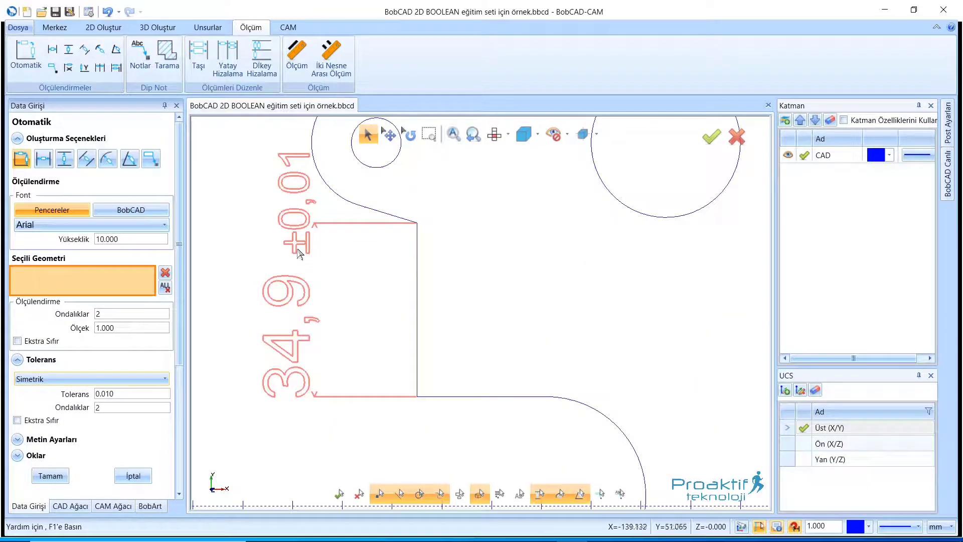
left_click(46, 379)
left_click(39, 433)
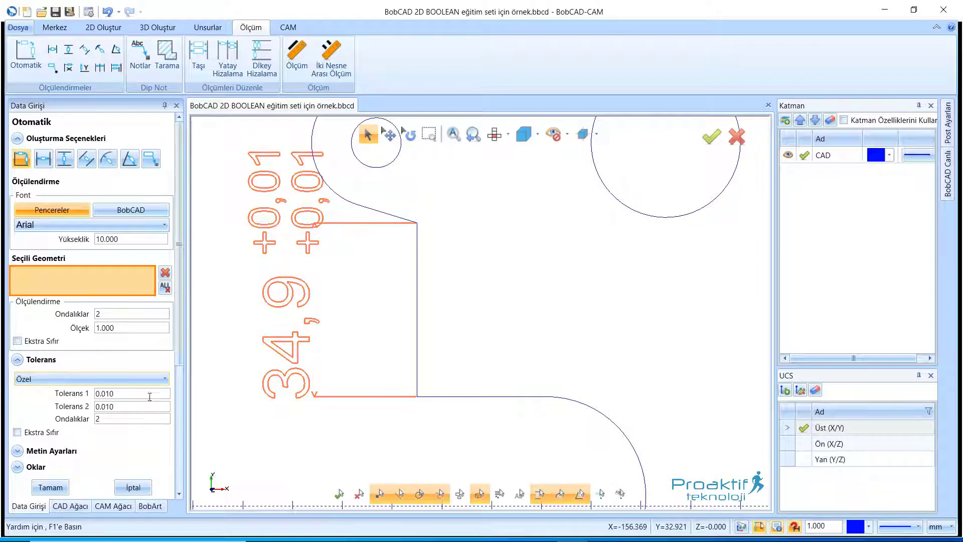
Set a symmetric ±0,01 tolerance with 2 decimals and extra trailing zeros.
scroll(273, 222, "down", 2)
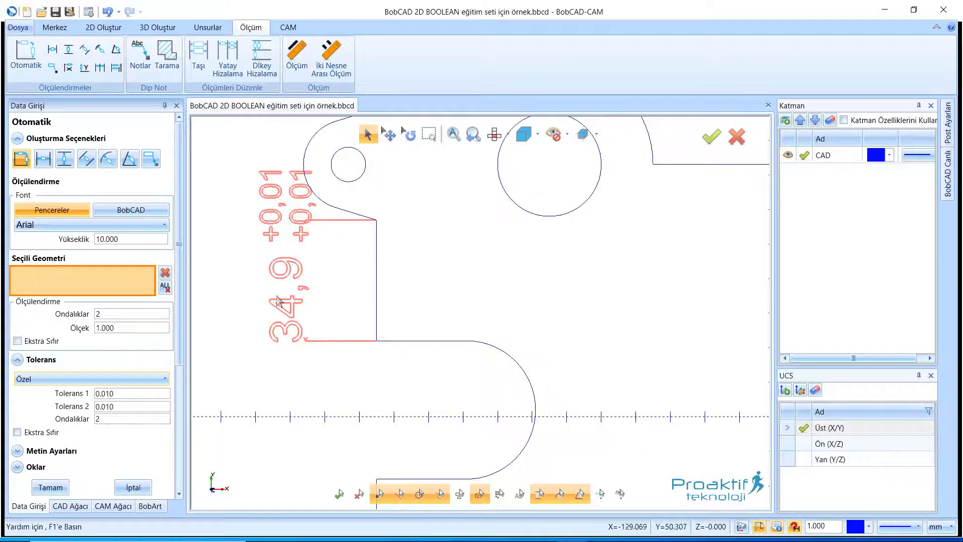
left_click(119, 379)
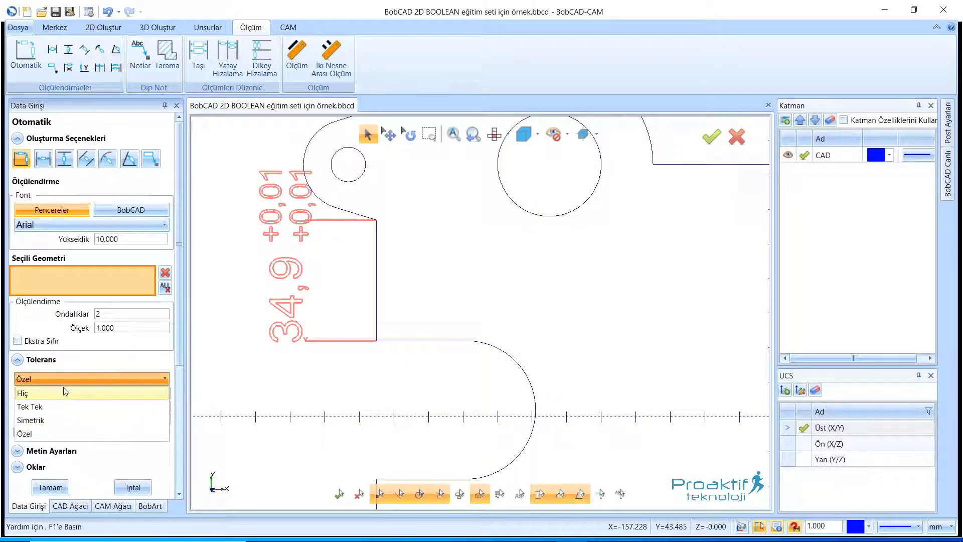
left_click(59, 406)
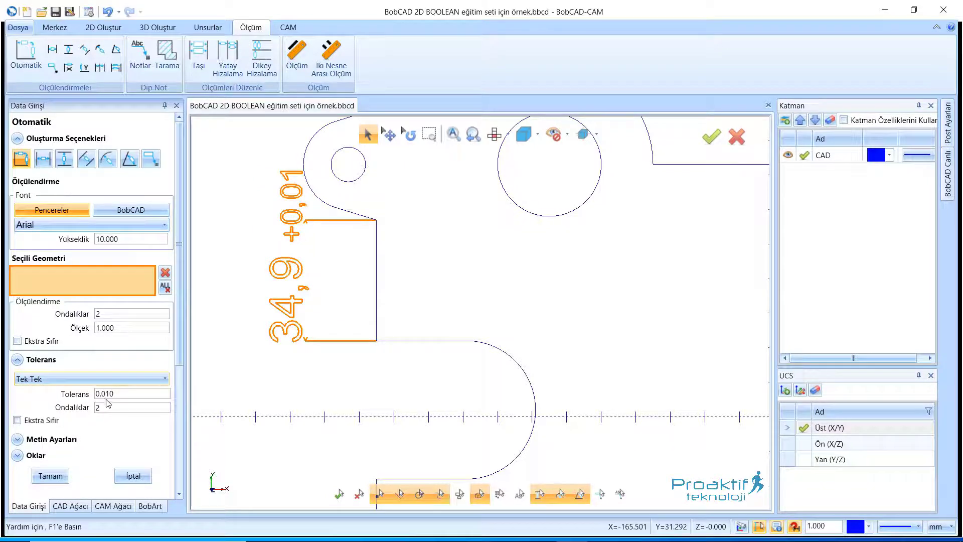
left_click(119, 379)
left_click(70, 420)
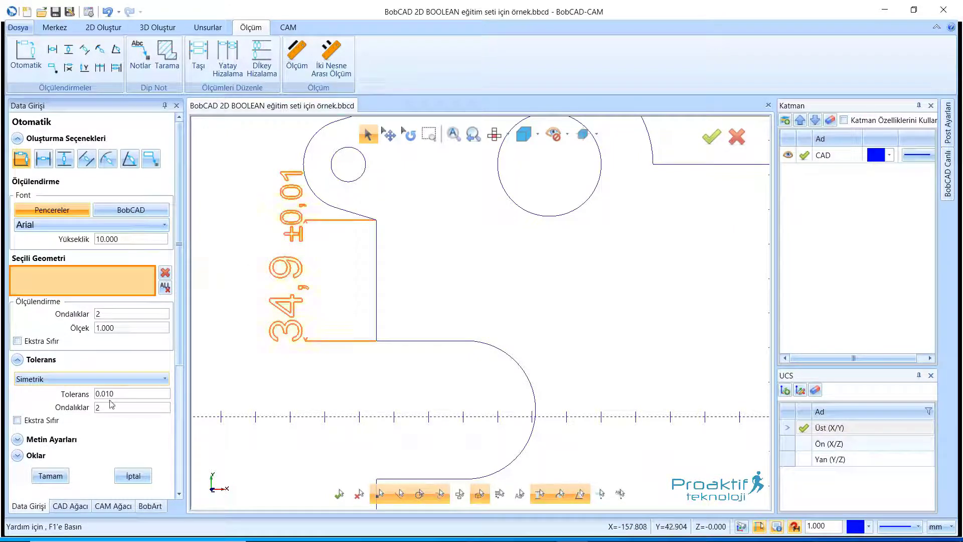
double_click(133, 407)
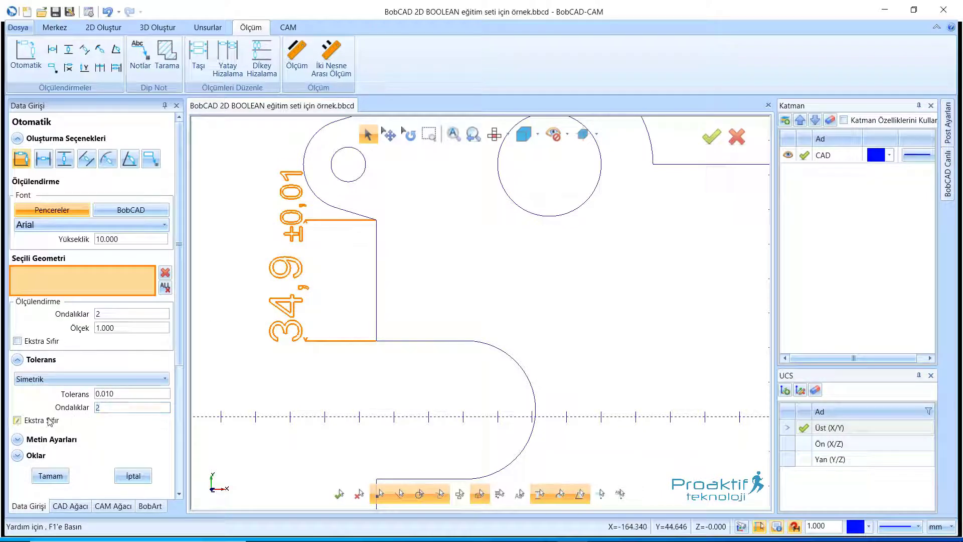
left_click(29, 421)
Add the prefix 'sağ' and suffix 'sol' to the dimension text.
left_click(18, 360)
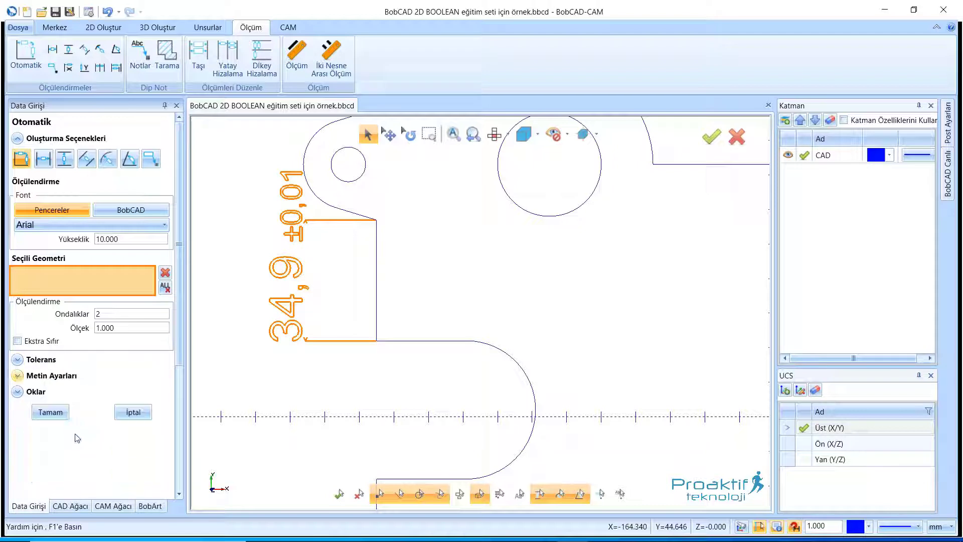
left_click(55, 380)
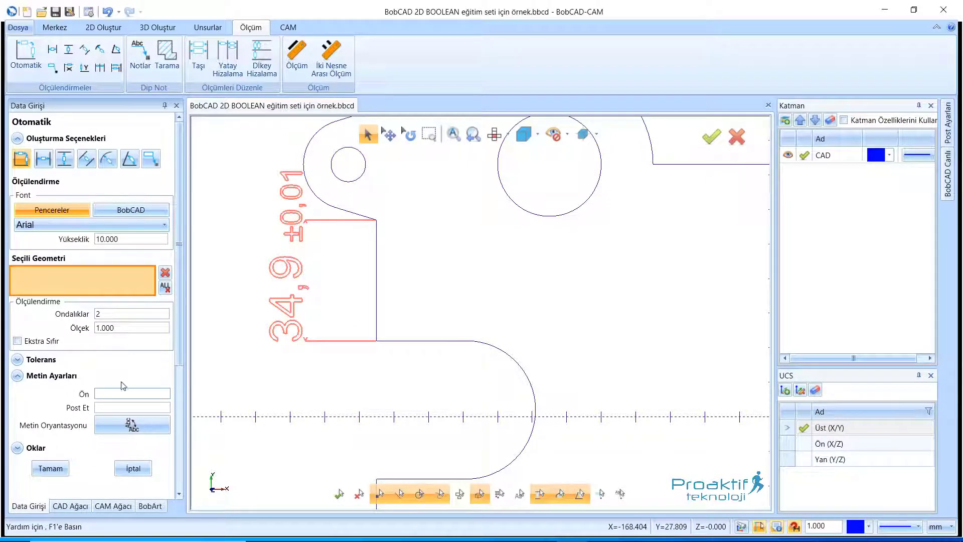
left_click(134, 406)
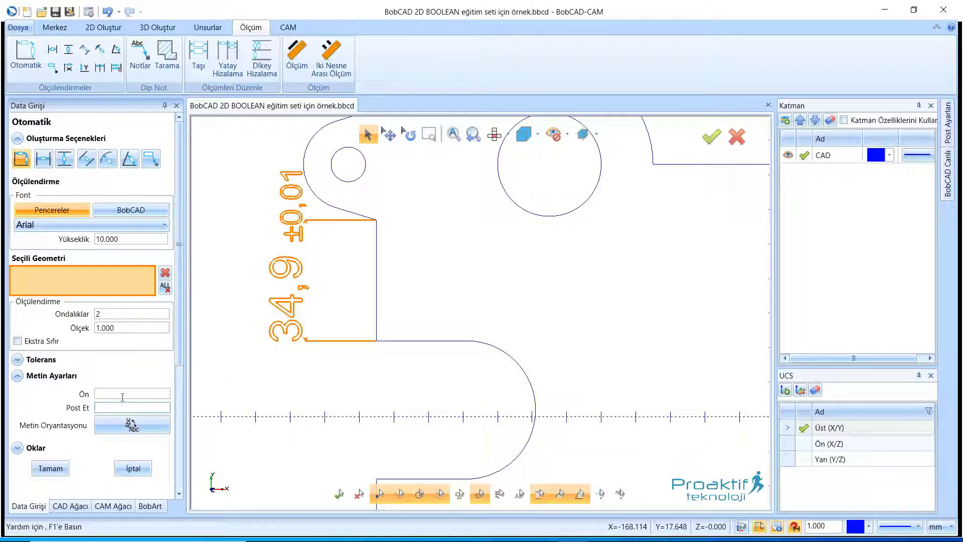
type("sağ")
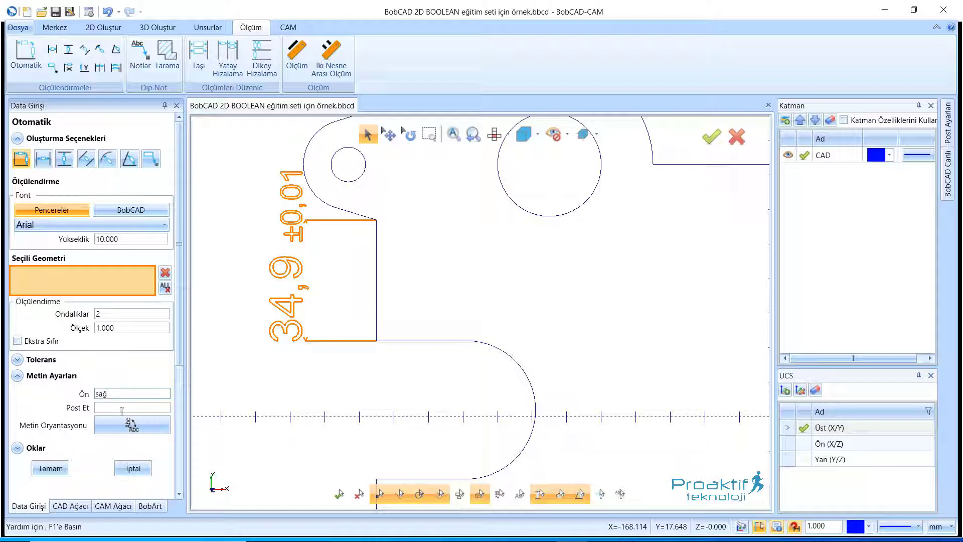
left_click(122, 410)
type("sol")
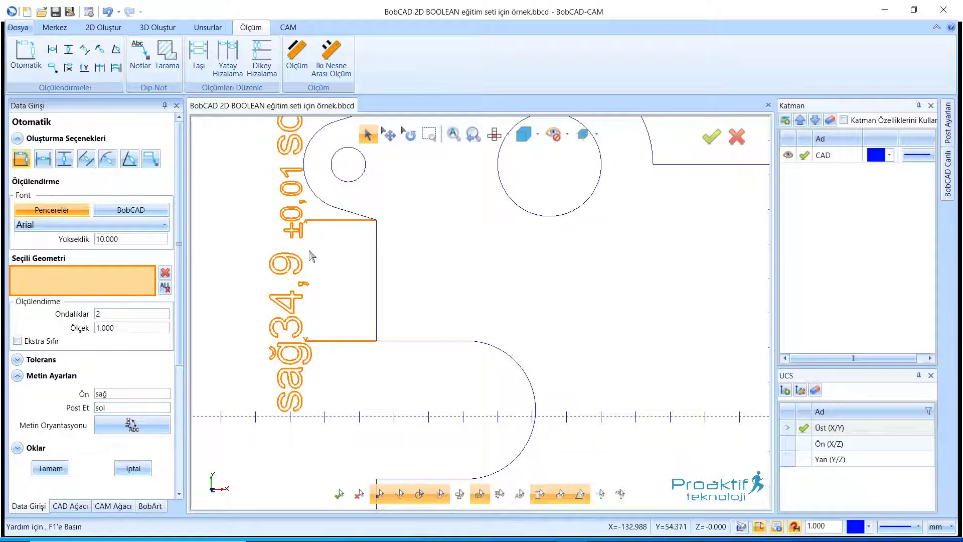
Make the dimension text run horizontally beside the part.
scroll(295, 325, "down", 3)
scroll(286, 215, "up", 2)
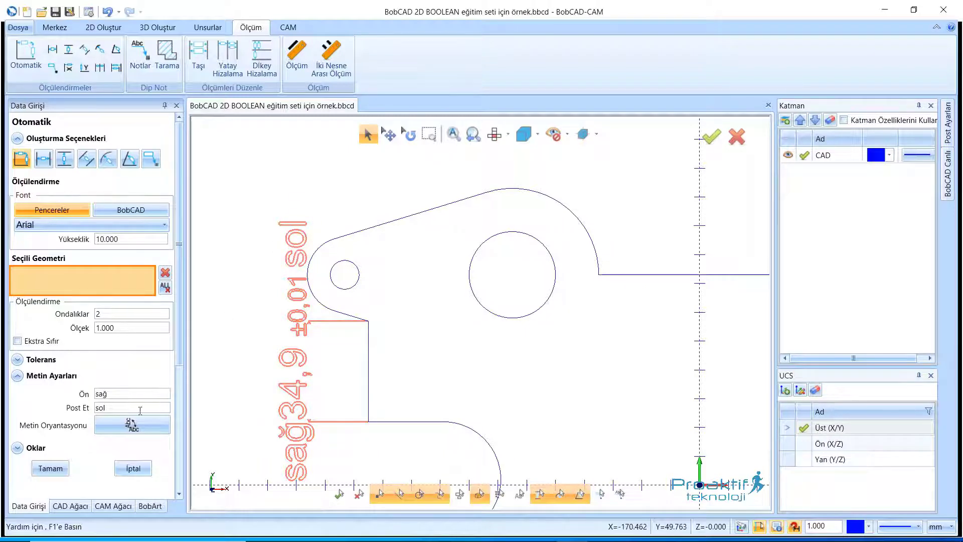
left_click(117, 430)
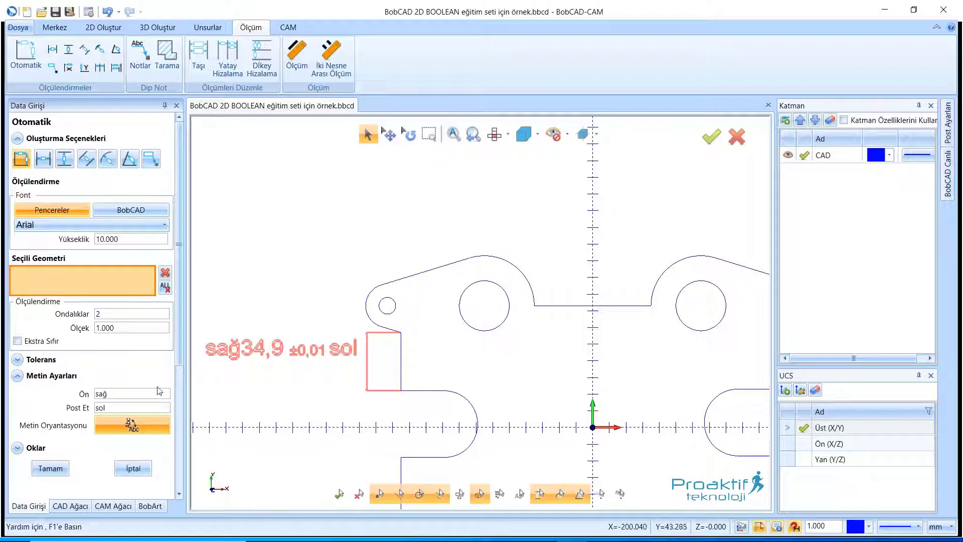
left_click(151, 424)
left_click(152, 424)
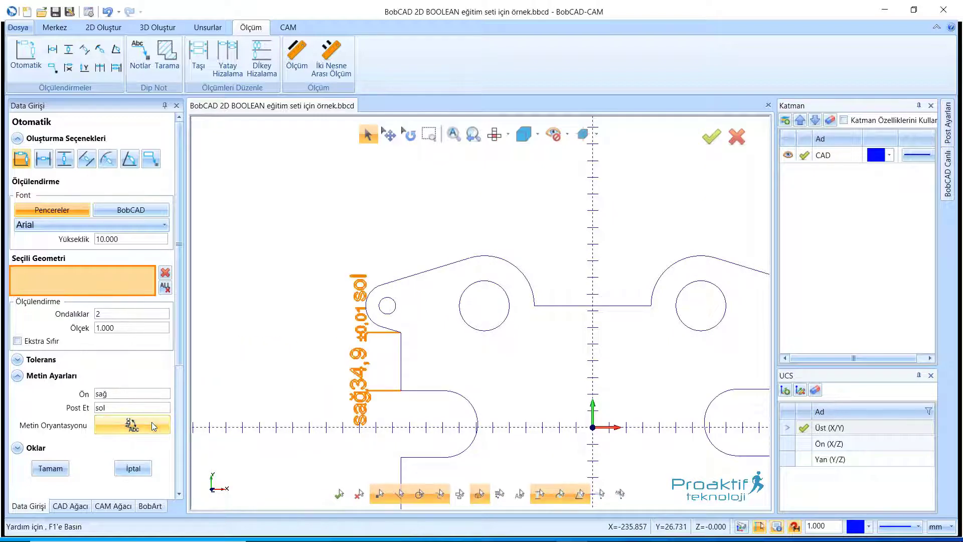
left_click(151, 422)
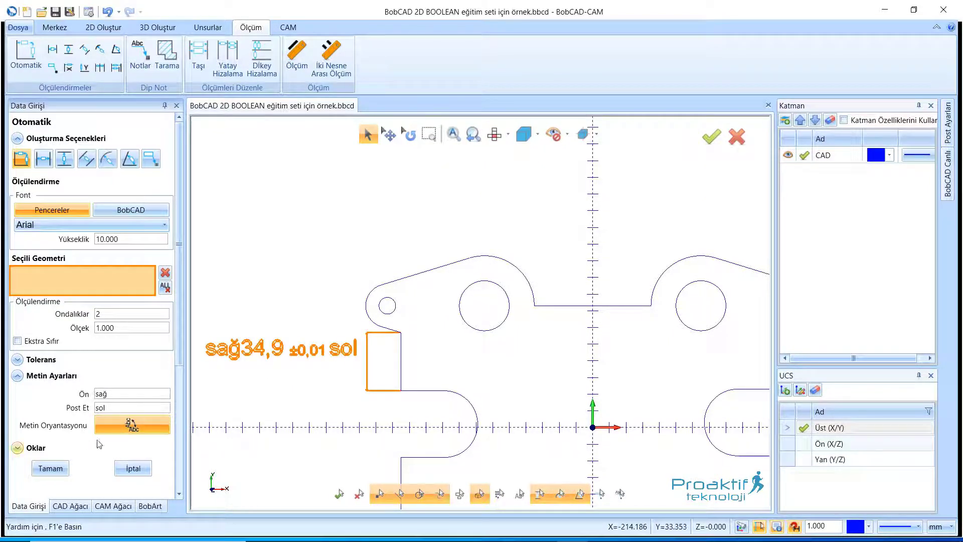
Try the left arrowhead styles and outside placement, then place the arrows inside.
left_click(36, 448)
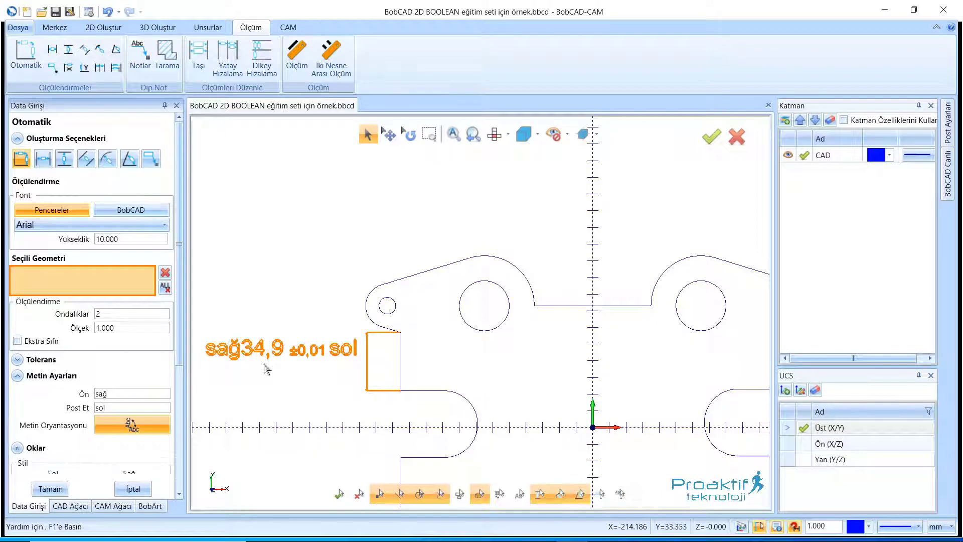
scroll(381, 338, "up", 2)
scroll(394, 333, "up", 2)
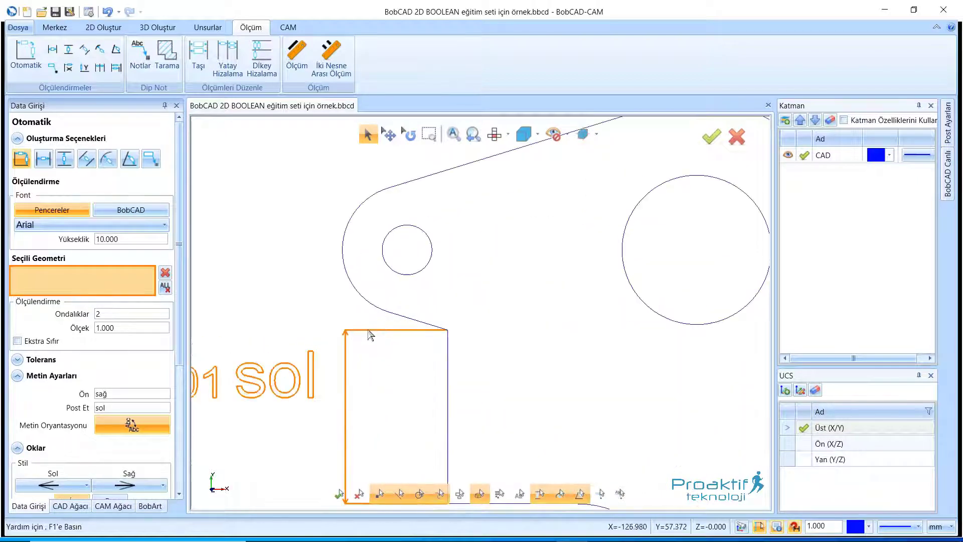
scroll(370, 333, "up", 1)
scroll(351, 341, "up", 2)
scroll(415, 268, "down", 2)
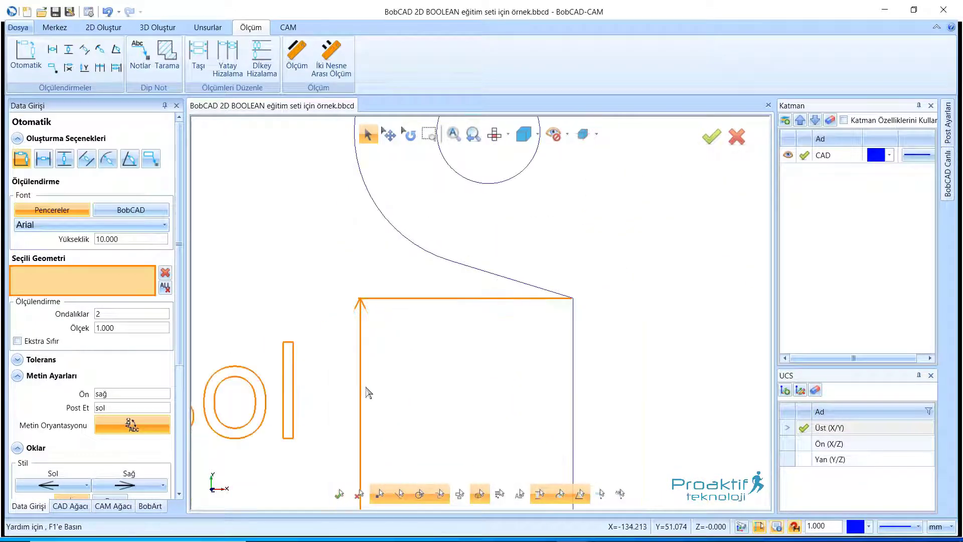
scroll(416, 271, "down", 3)
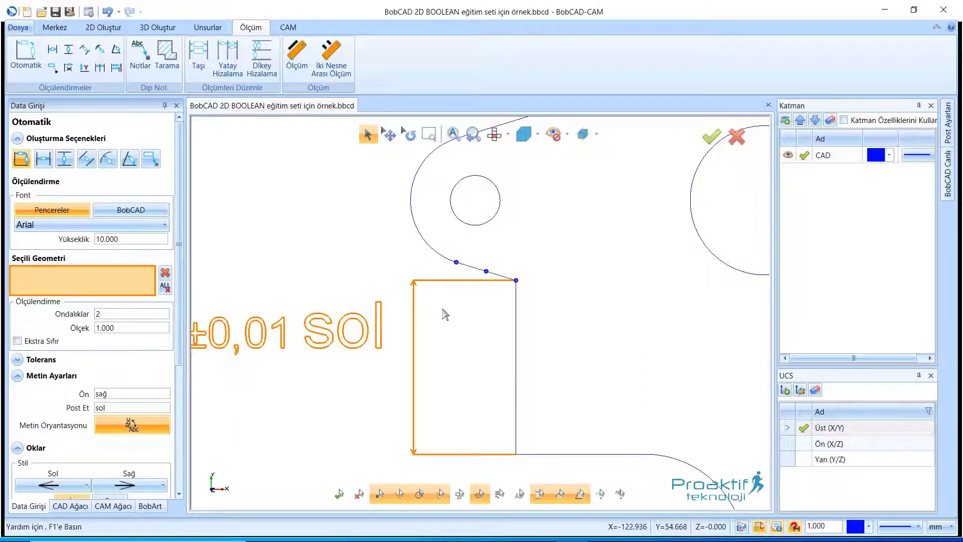
left_click_drag(179, 309, 179, 402)
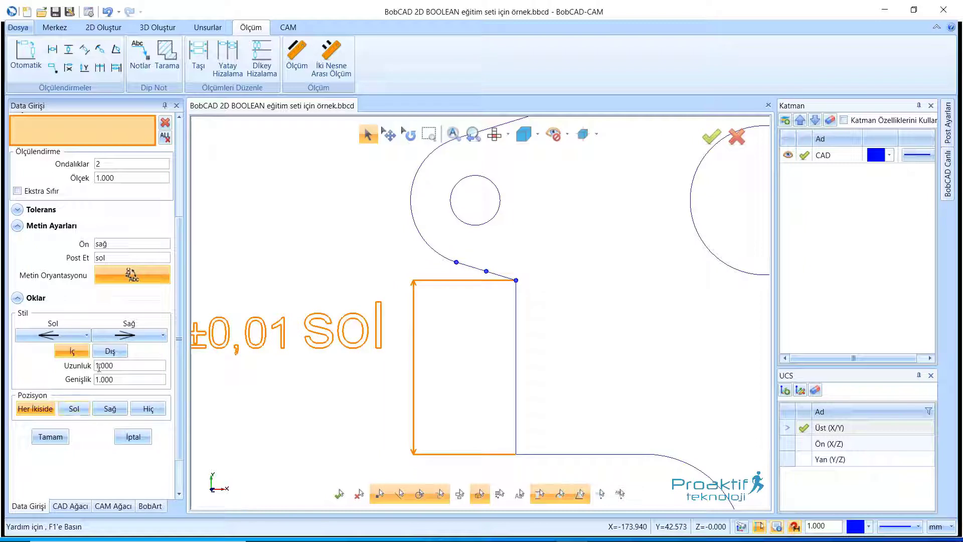
left_click(83, 339)
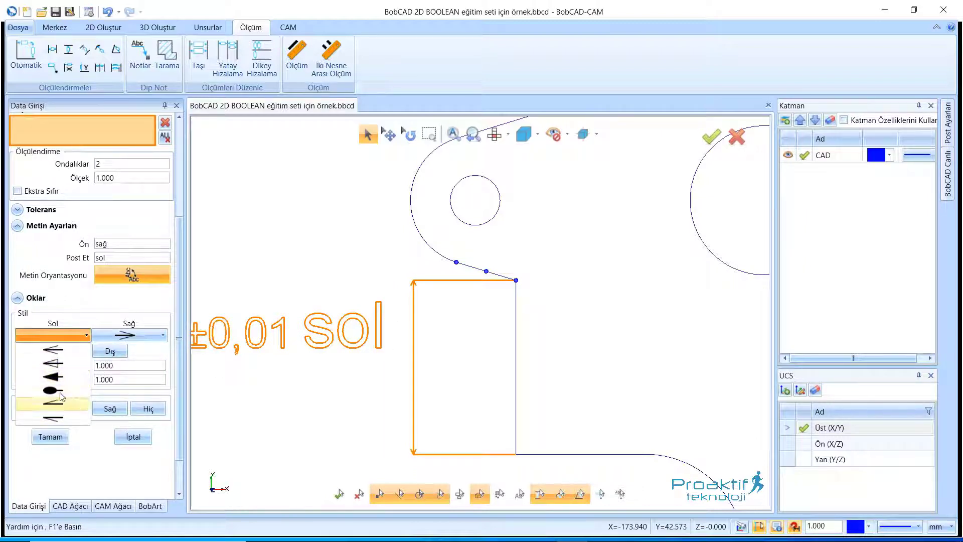
left_click(135, 342)
left_click(100, 357)
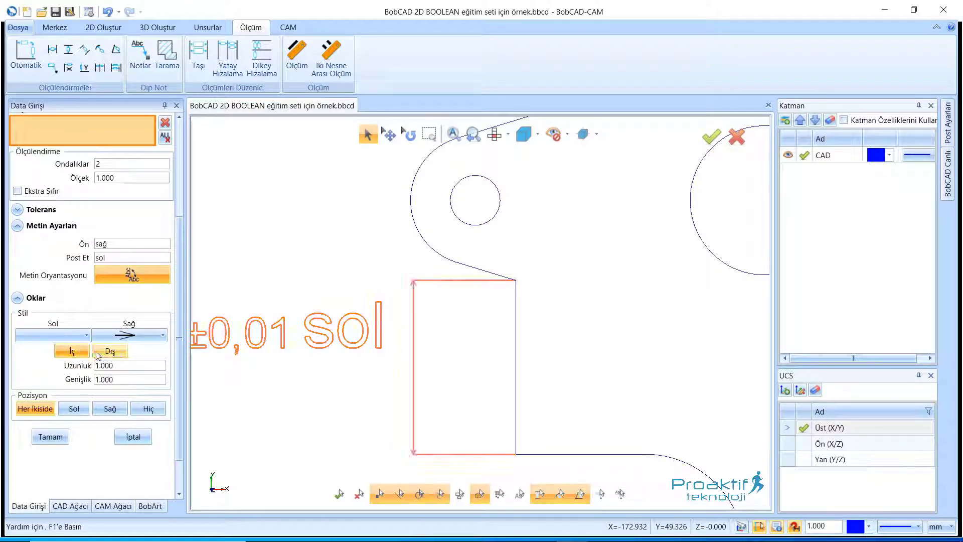
left_click(77, 356)
left_click(87, 357)
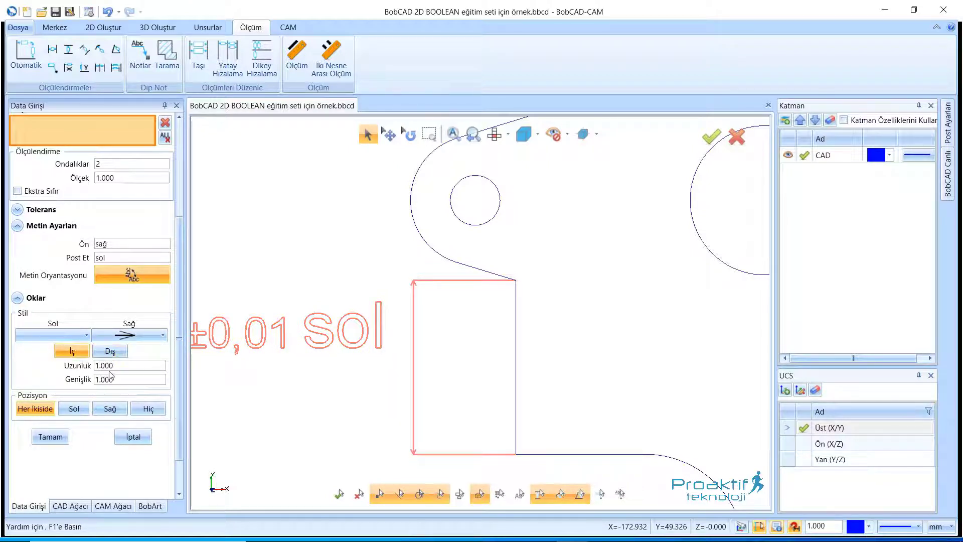
Set arrowhead length to 3.000 and width 2.000.
double_click(132, 365)
double_click(132, 367)
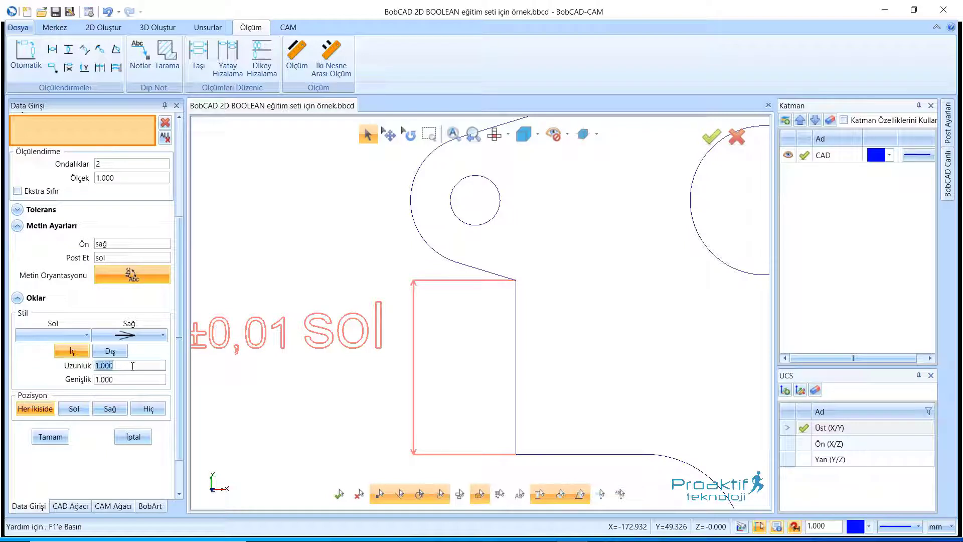
type("3")
key("Tab")
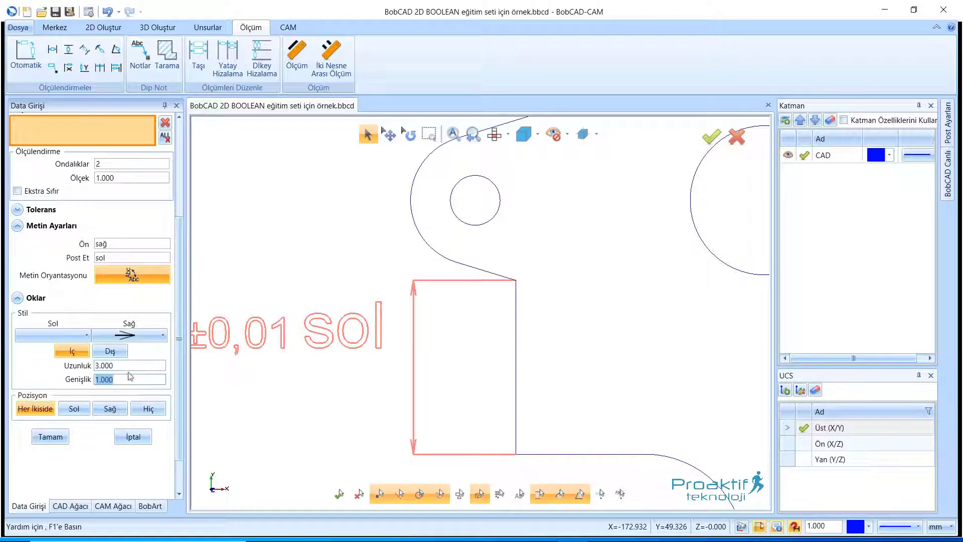
type("2")
key("Tab")
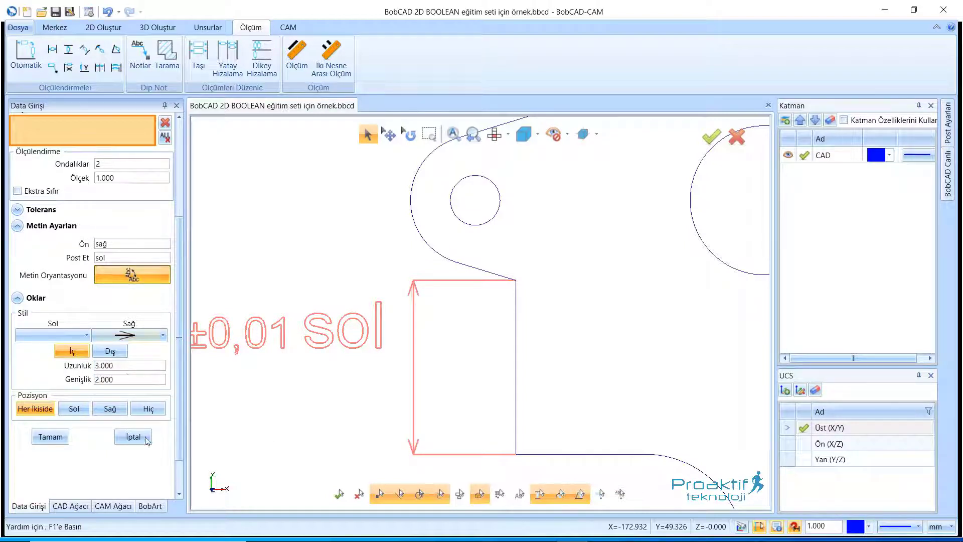
Try one-end and no-arrowhead options, then keep arrowheads at both ends.
left_click(70, 411)
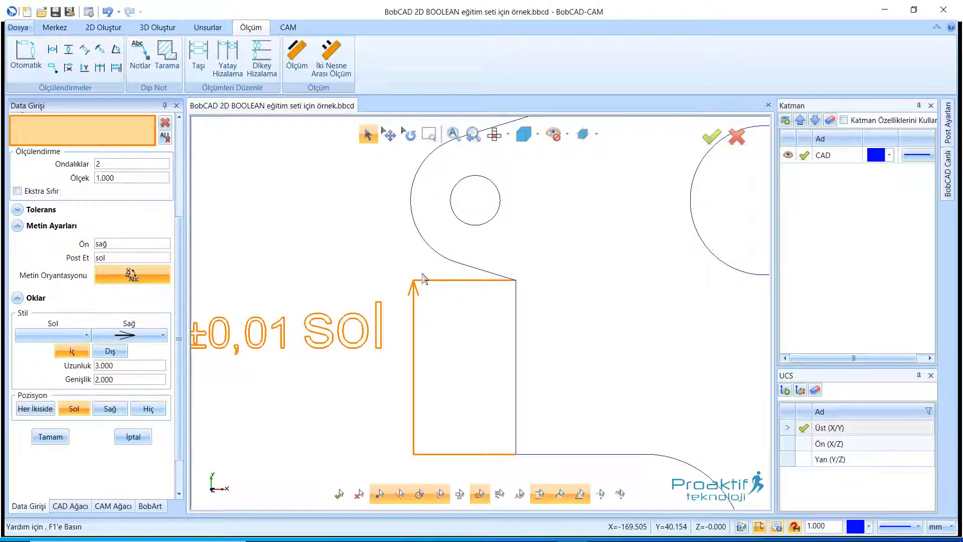
left_click(110, 408)
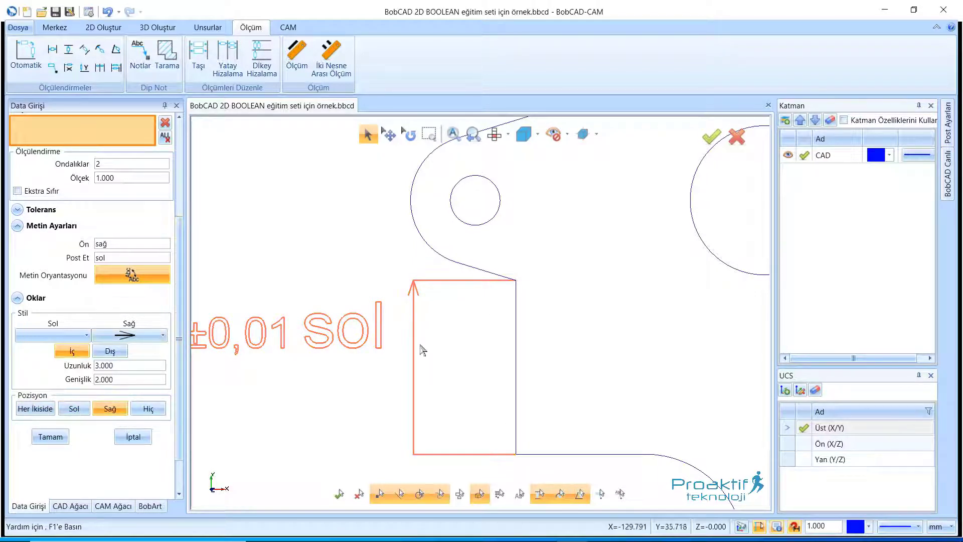
left_click(147, 408)
left_click(35, 408)
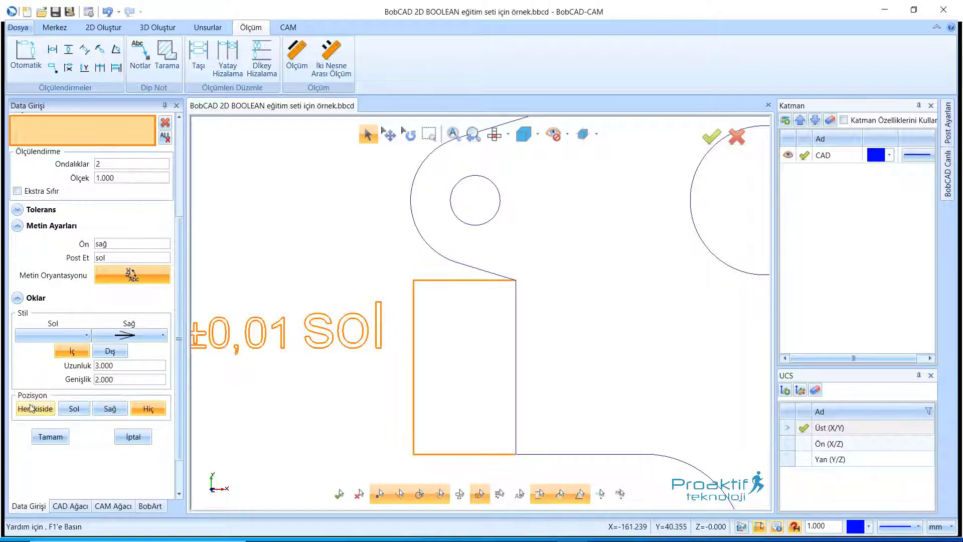
Commit the sağ34,9 ±0,01 sol dimension and zoom out to show the whole part.
scroll(376, 327, "down", 3)
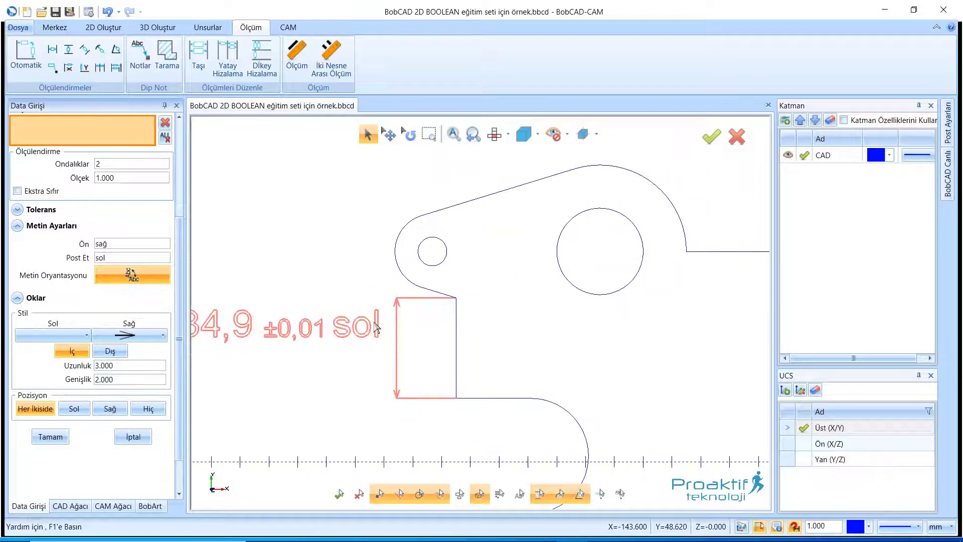
scroll(476, 321, "down", 1)
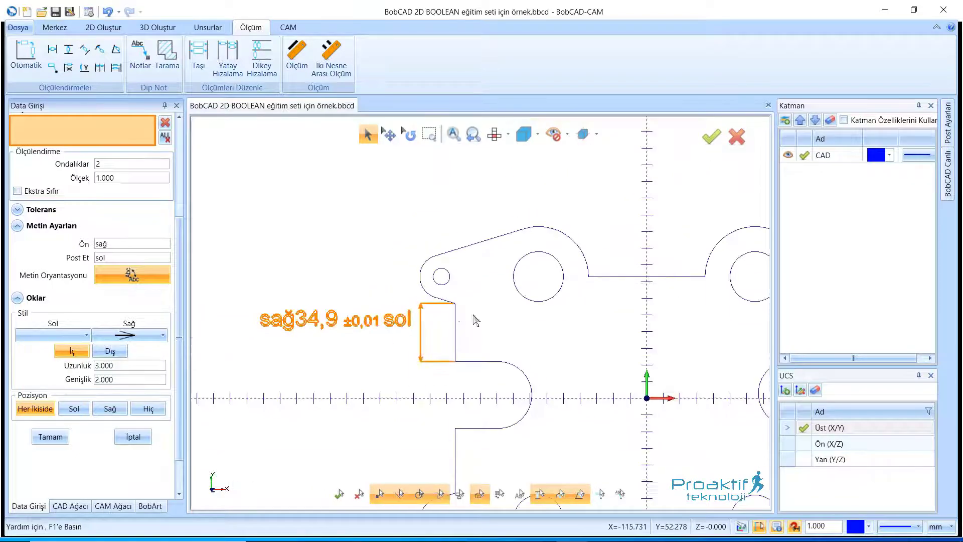
left_click(63, 436)
scroll(387, 346, "down", 2)
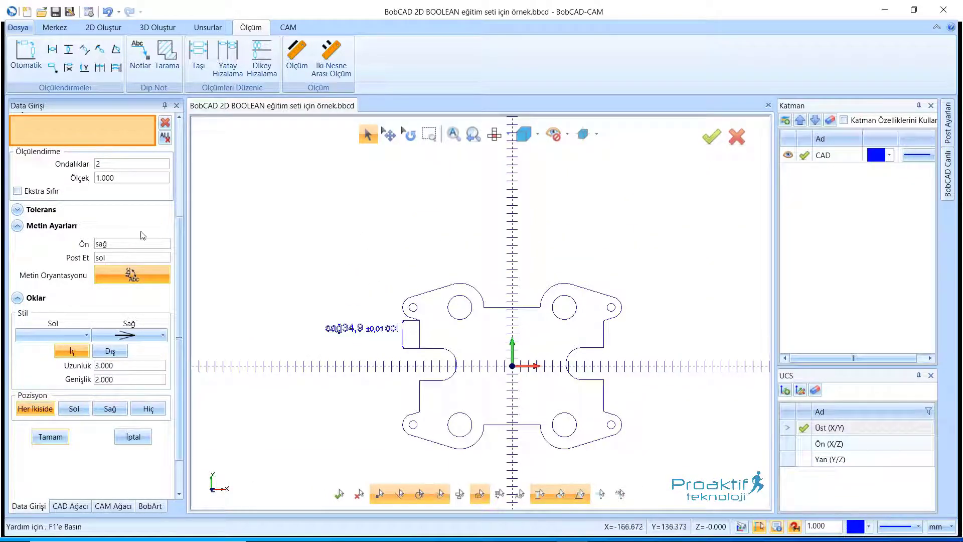
scroll(180, 230, "up", 3)
scroll(143, 233, "up", 2)
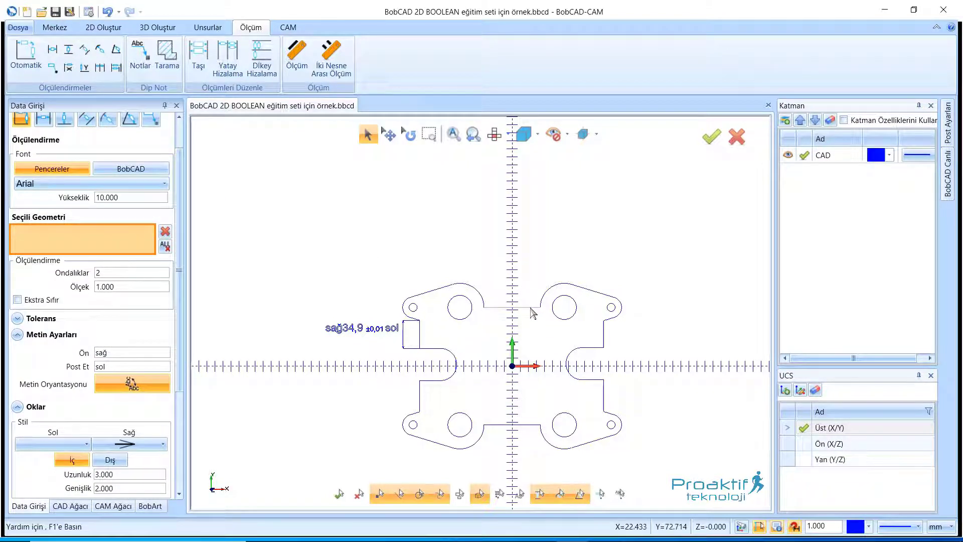
Place a 70 dimension on the top slot edge with no tolerance and horizontal text.
left_click(533, 307)
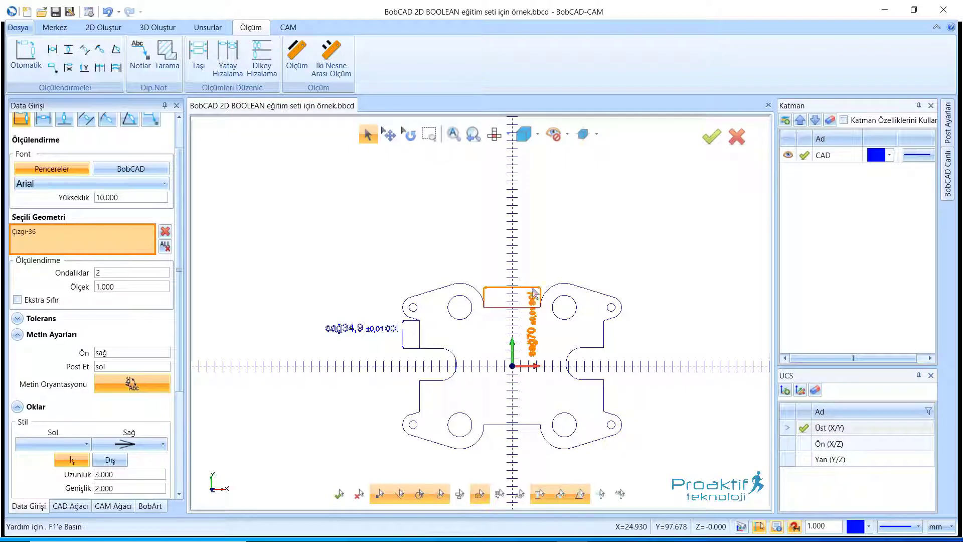
left_click(528, 253)
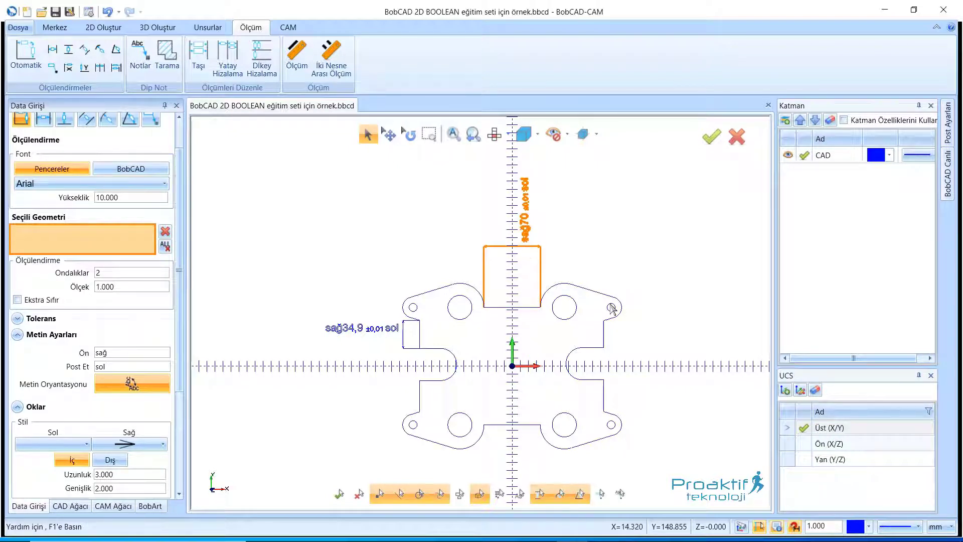
left_click(14, 320)
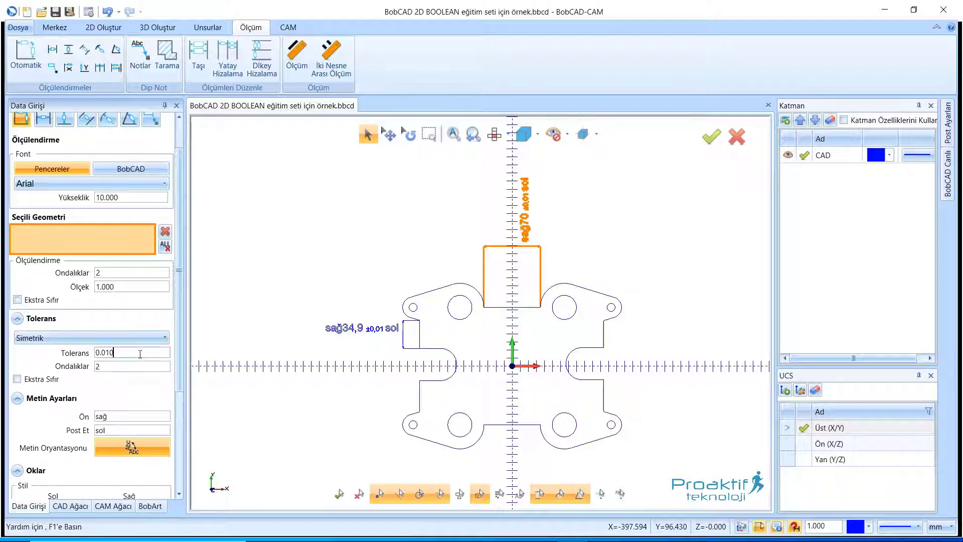
left_click(125, 337)
left_click(61, 351)
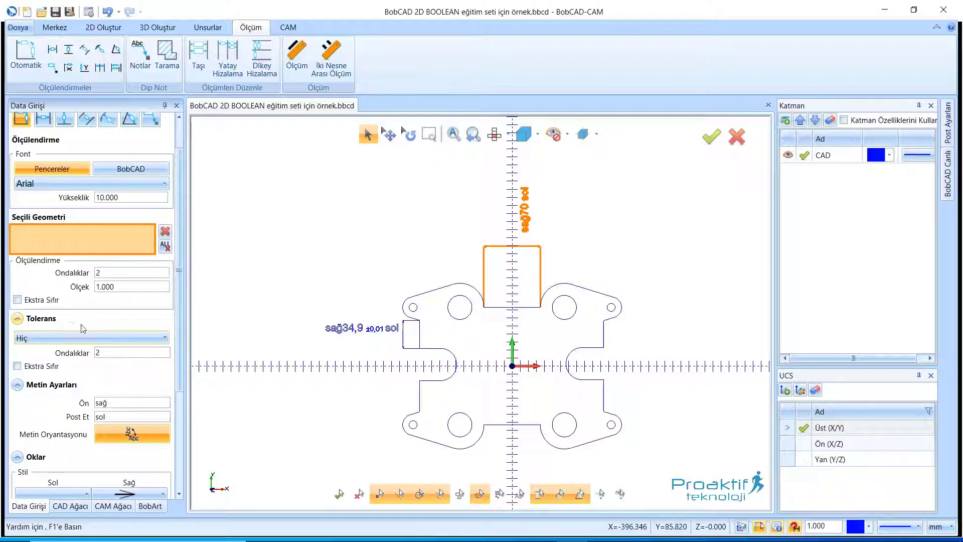
left_click(18, 319)
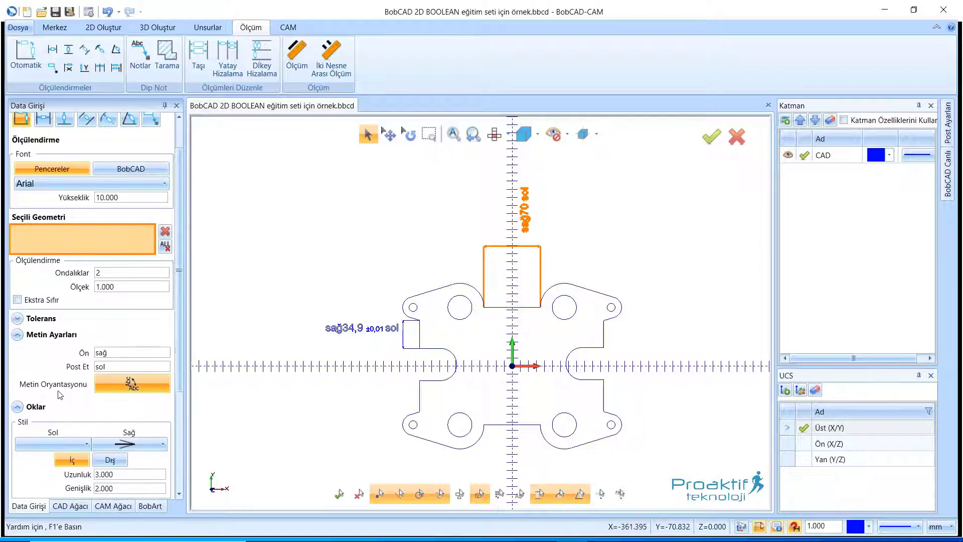
left_click(137, 388)
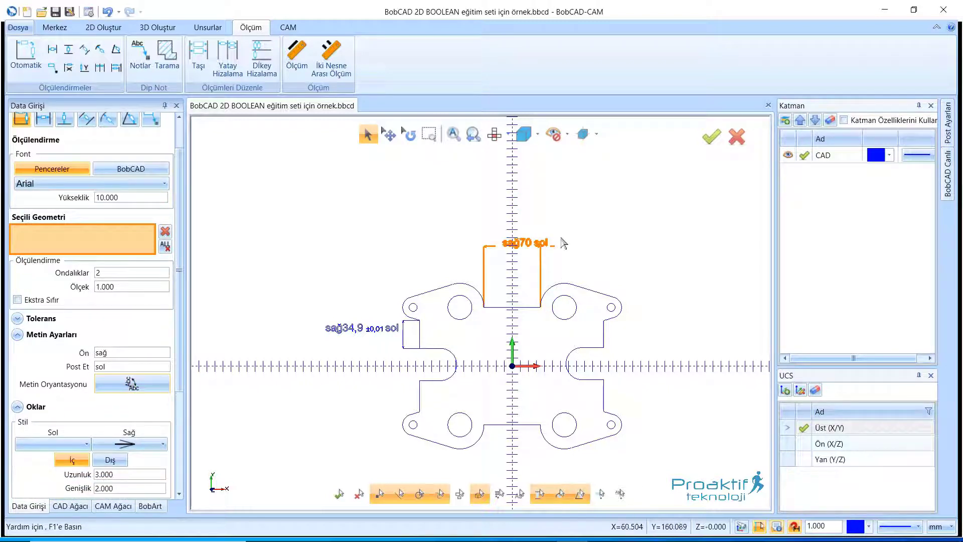
scroll(541, 253, "up", 2)
scroll(510, 249, "up", 1)
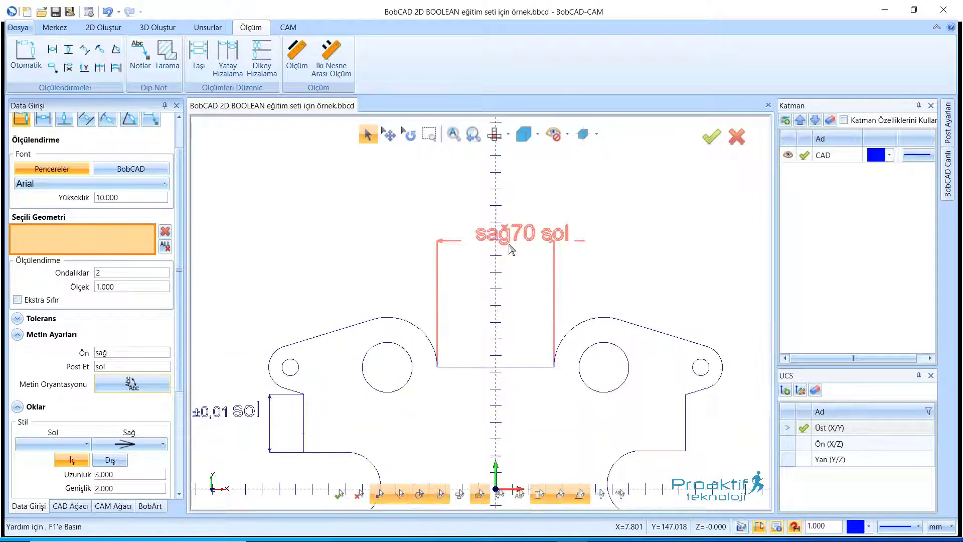
Remove the sağ/sol prefix and suffix and keep the 70 text horizontal.
double_click(126, 350)
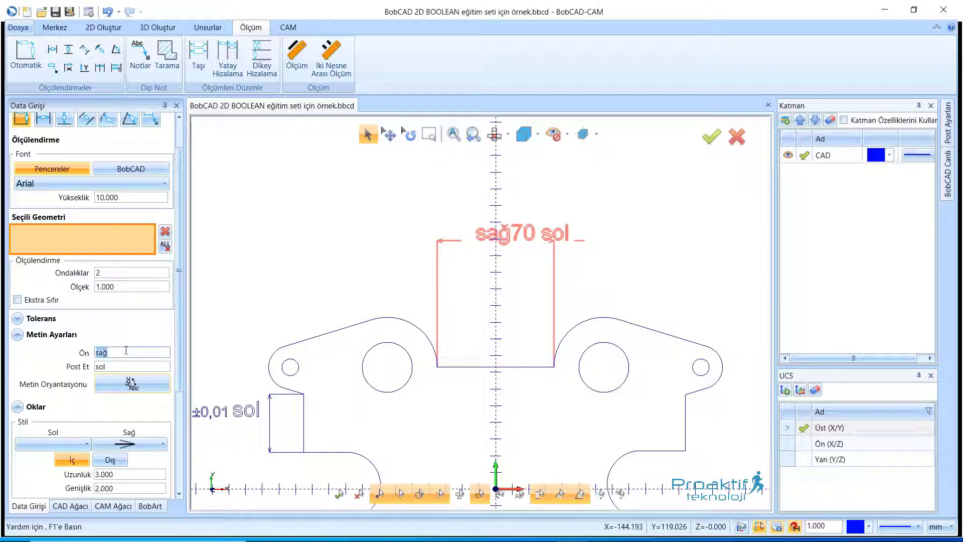
left_click(126, 379)
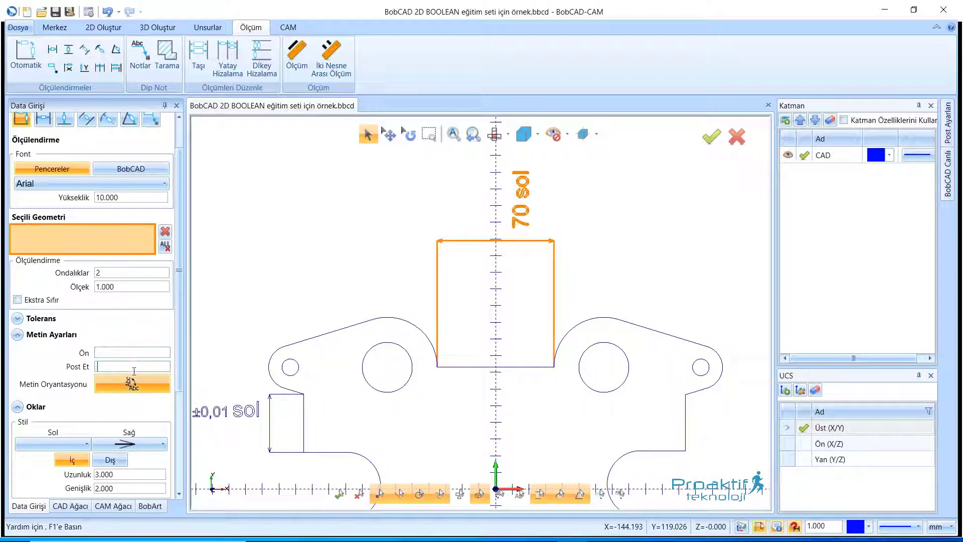
left_click(137, 384)
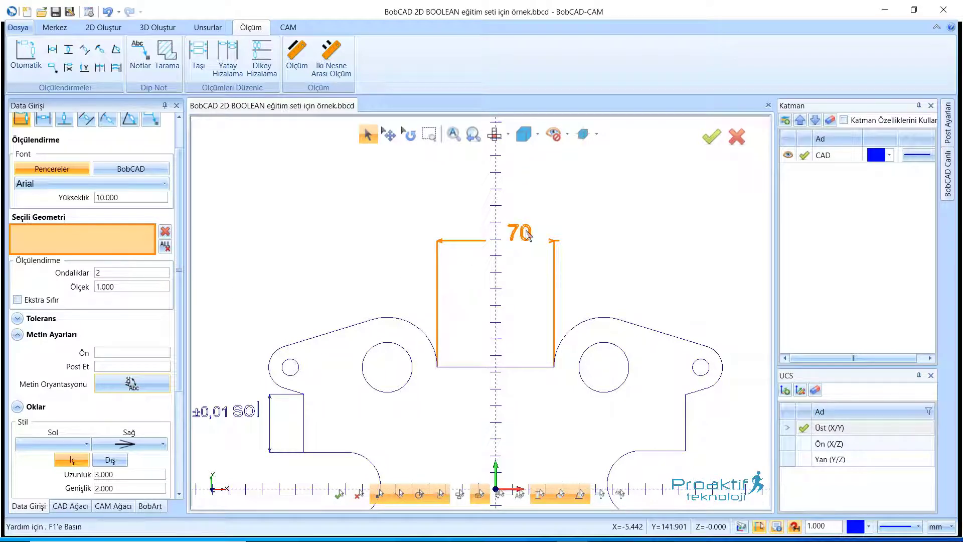
scroll(567, 254, "up", 1)
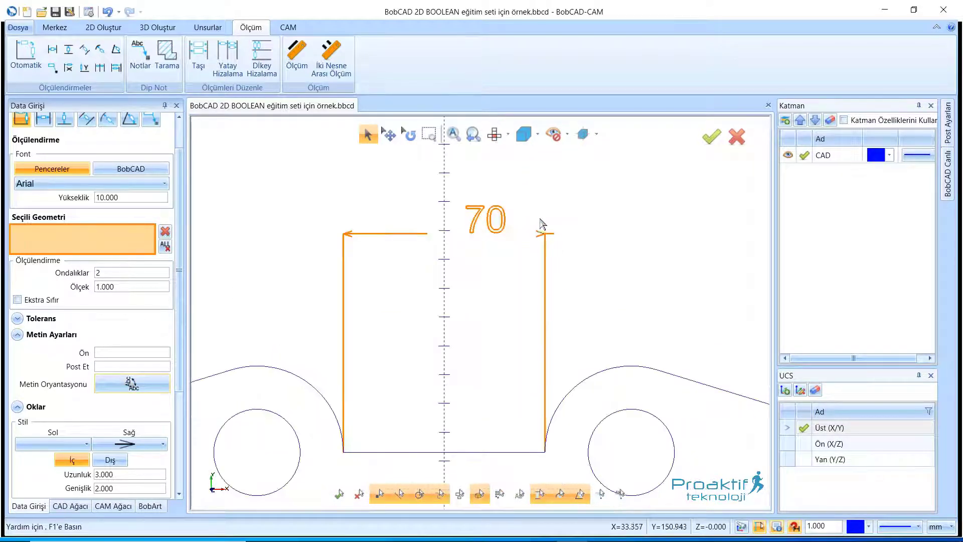
scroll(539, 223, "up", 1)
scroll(553, 244, "up", 1)
scroll(450, 237, "down", 2)
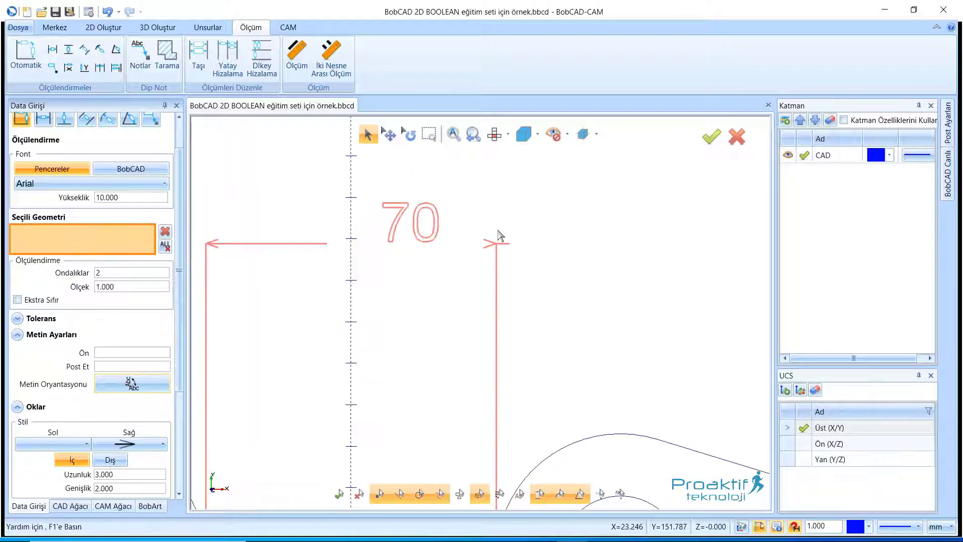
scroll(402, 232, "down", 1)
scroll(361, 241, "up", 2)
scroll(350, 238, "up", 1)
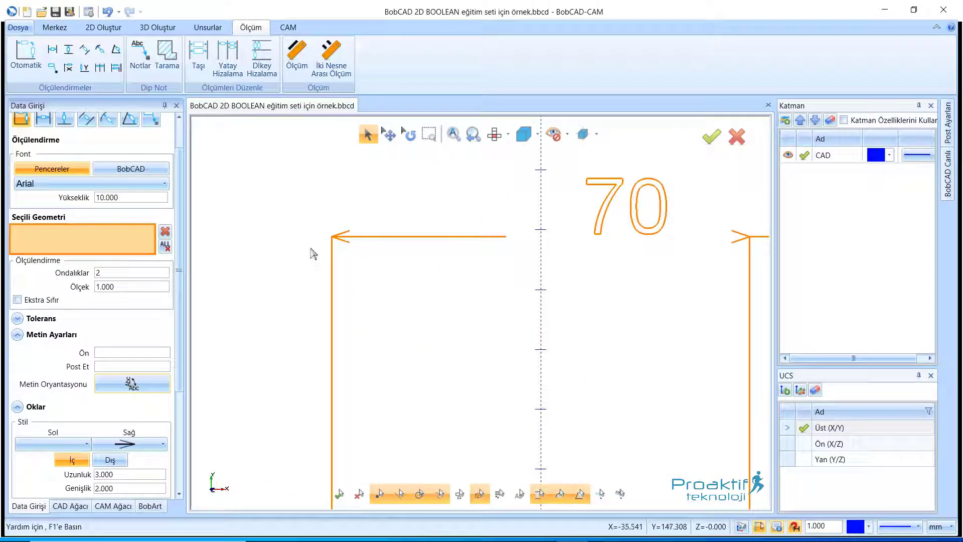
left_click_drag(179, 277, 179, 376)
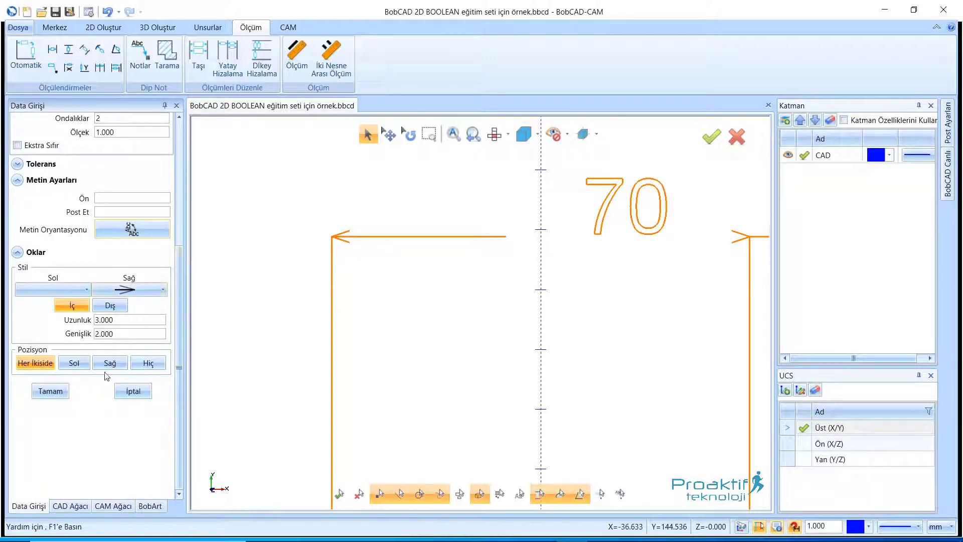
Commit the plain 70 dimension and adjust the view.
left_click(51, 391)
left_click_drag(180, 321, 180, 165)
scroll(528, 318, "down", 3)
scroll(501, 379, "down", 5)
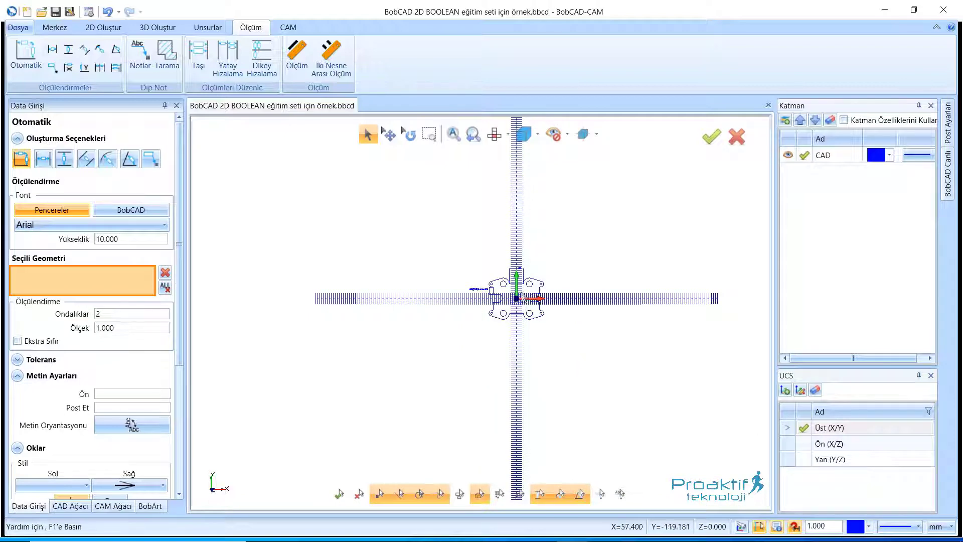
scroll(520, 296, "up", 1)
scroll(526, 268, "up", 2)
scroll(547, 273, "up", 1)
scroll(572, 281, "up", 1)
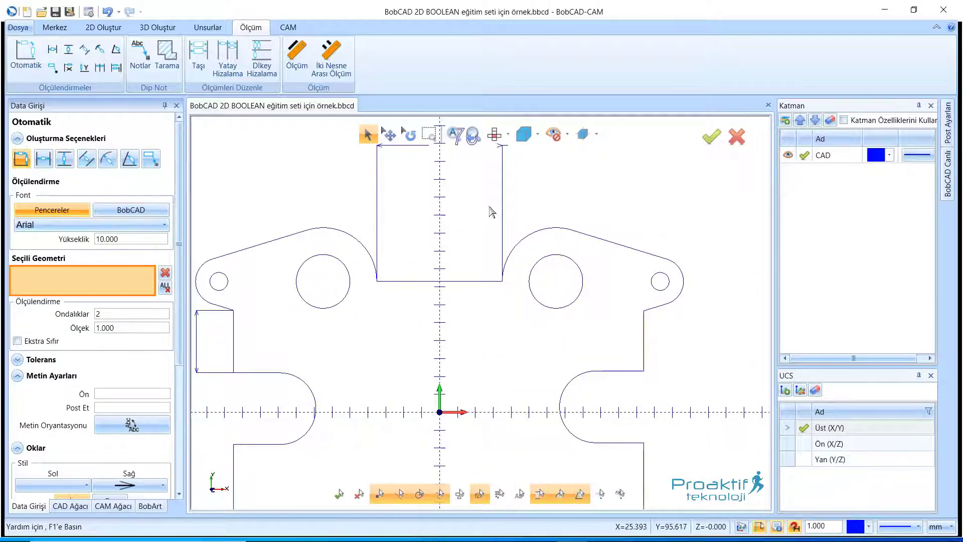
Add and commit a horizontal 30 dimension above the upper-right hole.
left_click(572, 263)
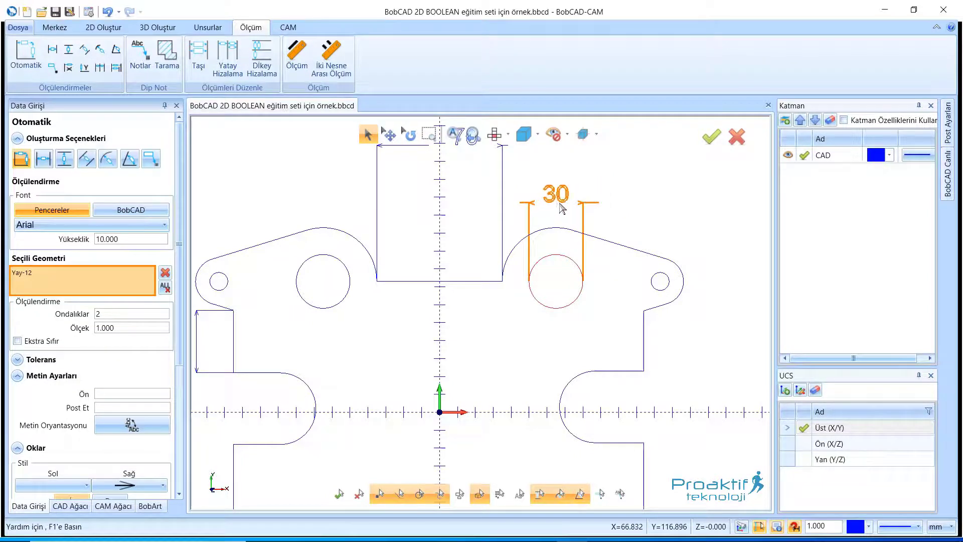
left_click(562, 206)
left_click(562, 204)
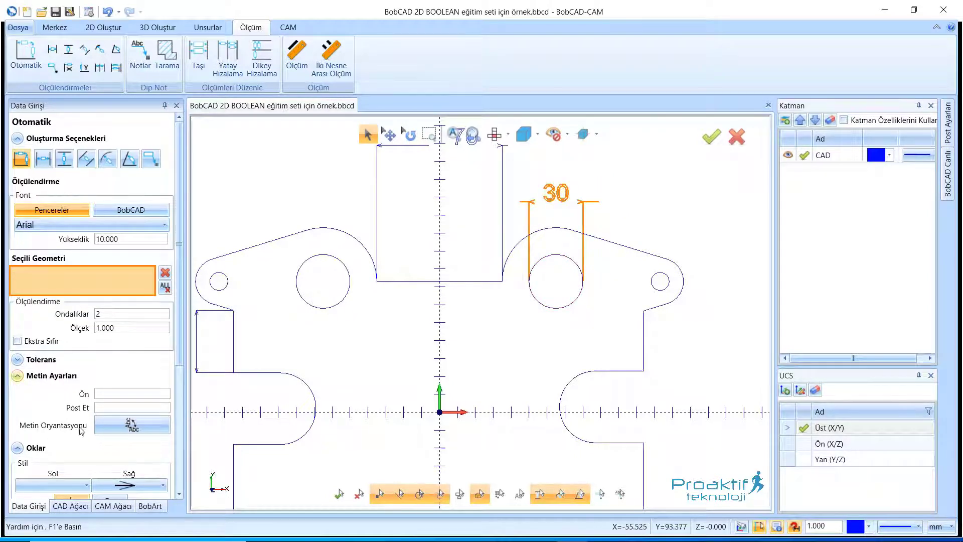
scroll(106, 369, "down", 2)
left_click(50, 466)
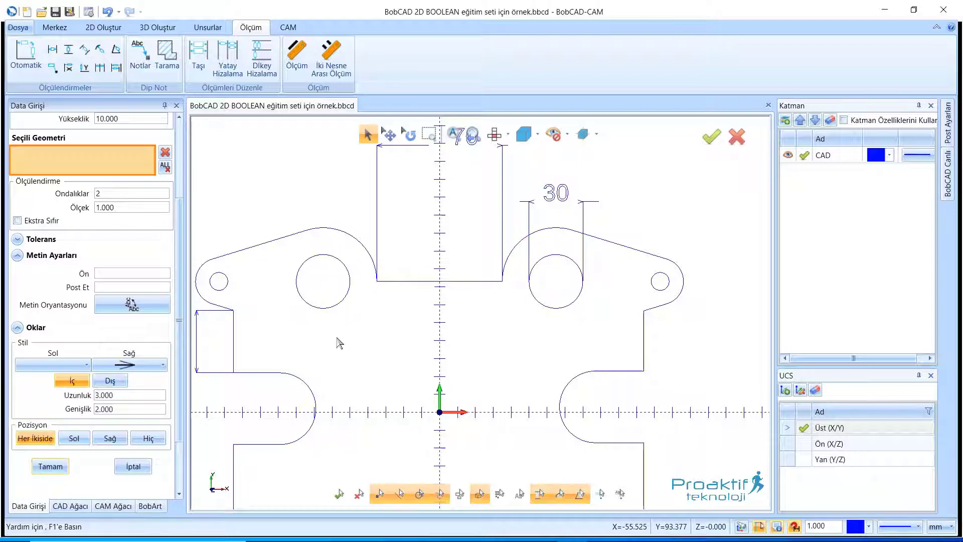
Select the right slot's two horizontal edges for a vertical 40 dimension.
scroll(406, 306, "down", 3)
scroll(528, 360, "up", 2)
scroll(531, 349, "up", 2)
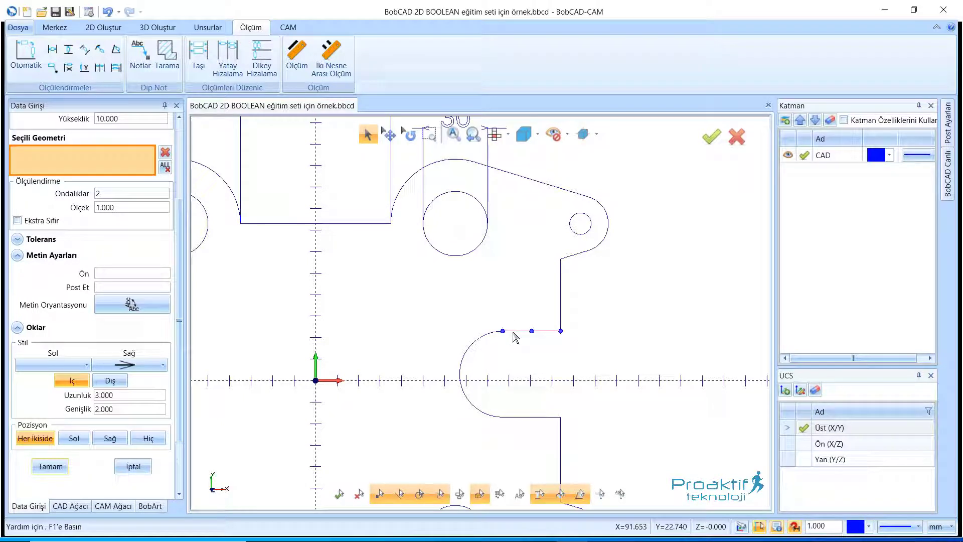
left_click(514, 333)
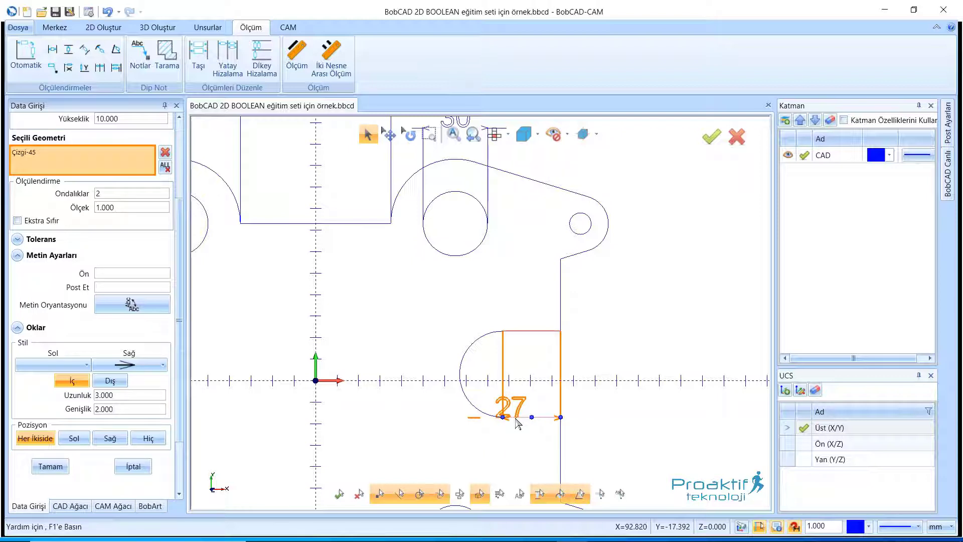
left_click(516, 418)
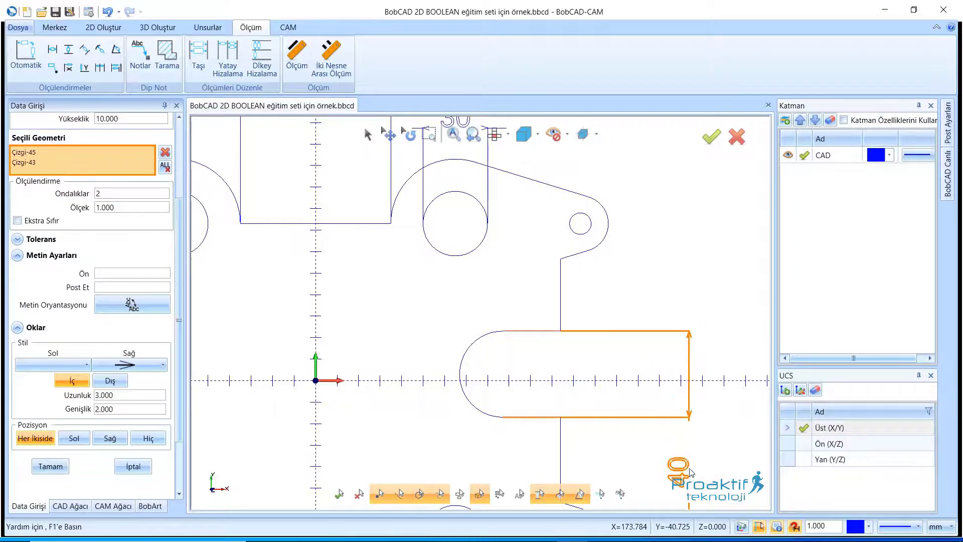
Place the 40 dimension right of the slot and zoom out to the whole part.
left_click(671, 375)
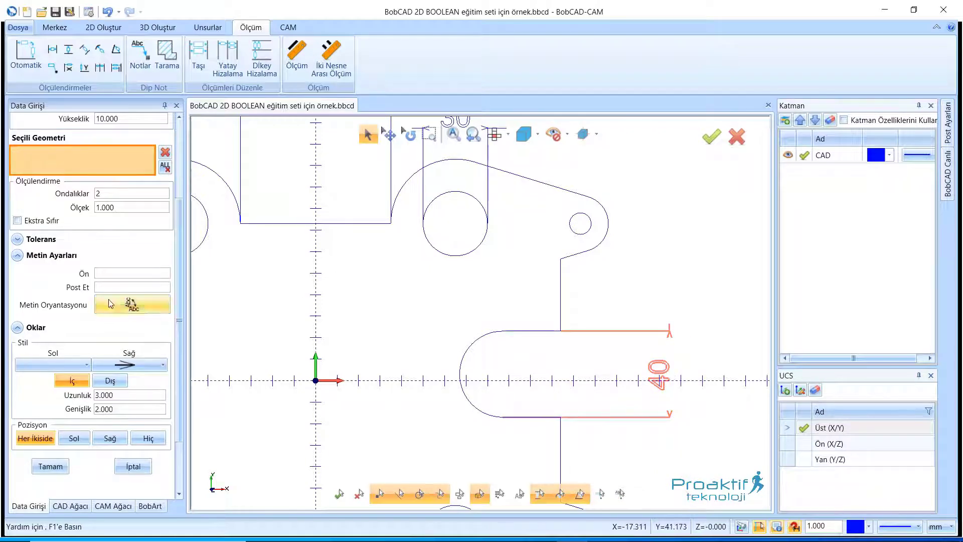
scroll(179, 319, "down", 1)
scroll(179, 319, "down", 1)
scroll(494, 281, "down", 3)
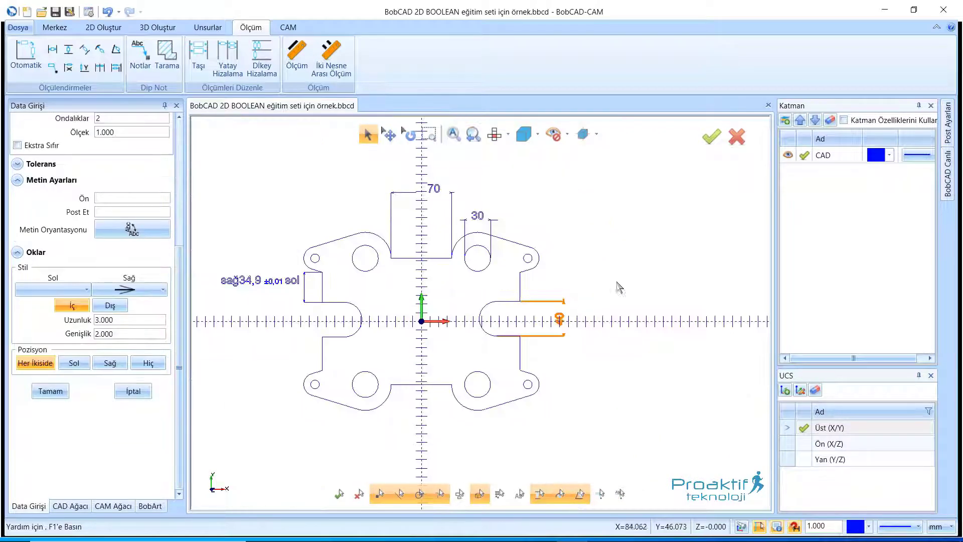
scroll(458, 286, "down", 1)
scroll(457, 286, "up", 1)
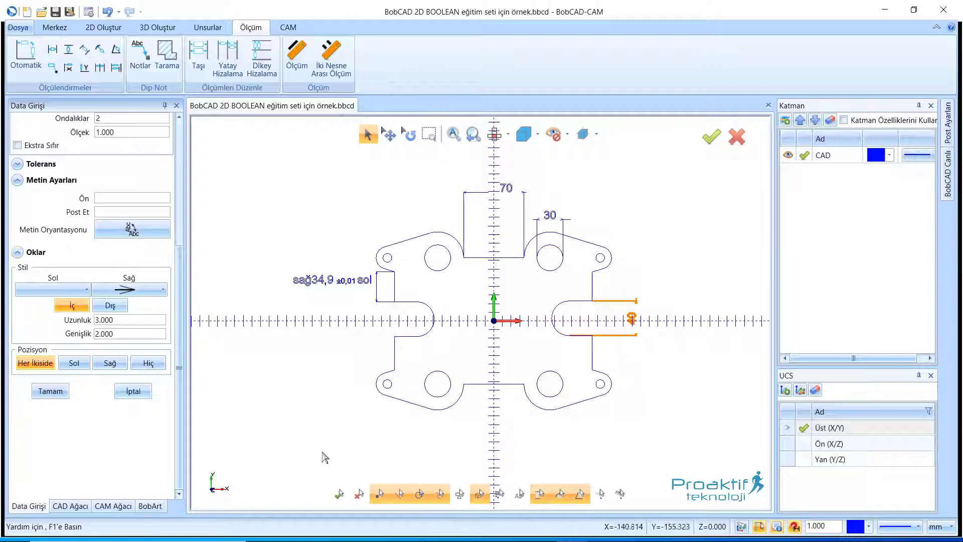